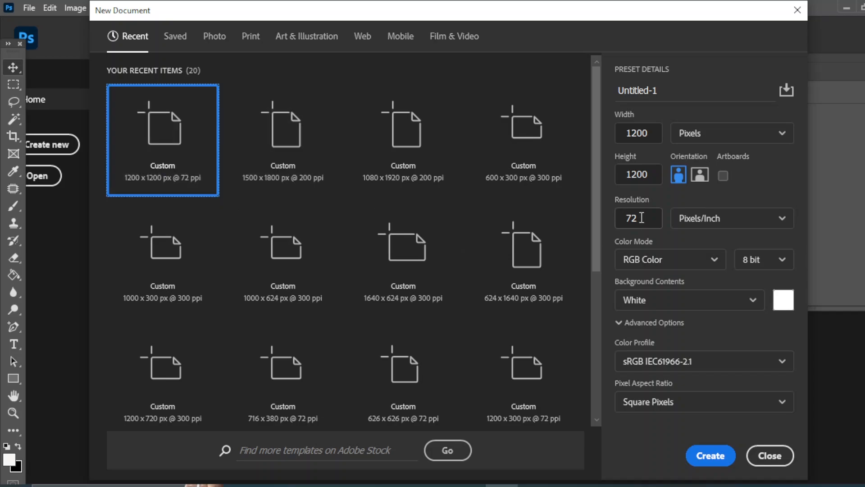
Step: Create a new 1200 x 1200 px RGB document with the resolution set to 300 pixels/inch
click(617, 217)
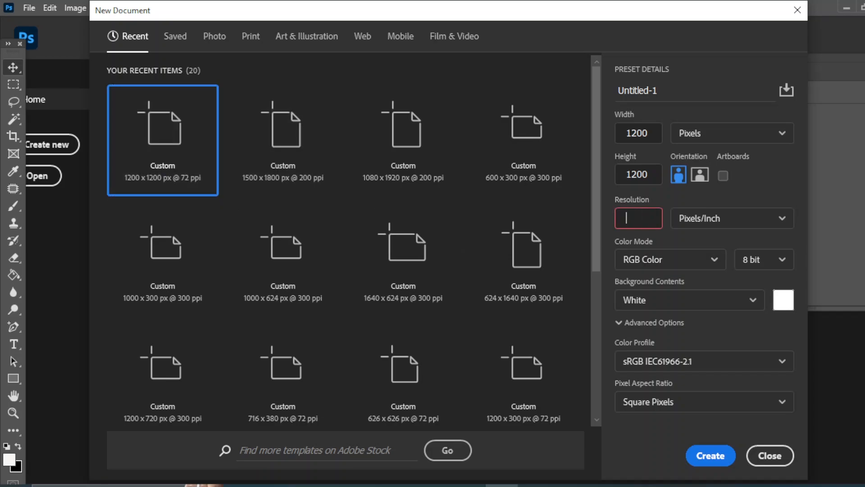
click(703, 456)
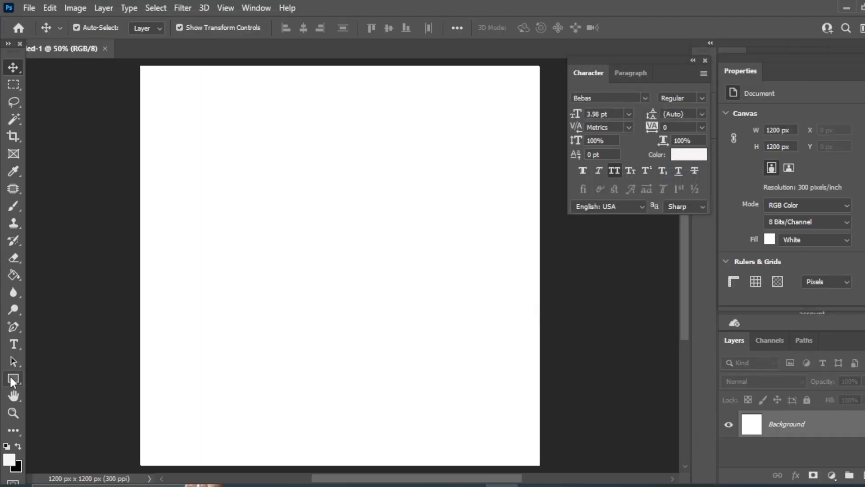
Step: Draw a borderless pale rectangle about 1225 x 1219 px that covers the whole canvas
click(13, 380)
click(84, 382)
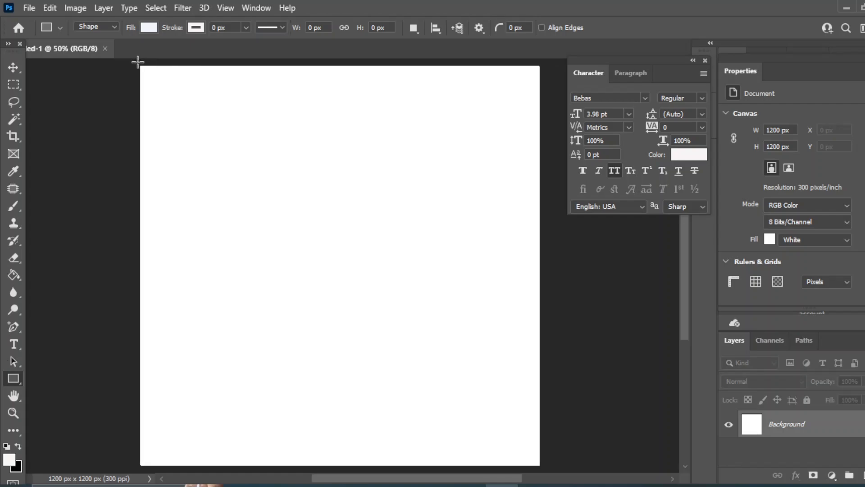
drag(138, 61, 546, 469)
key(v)
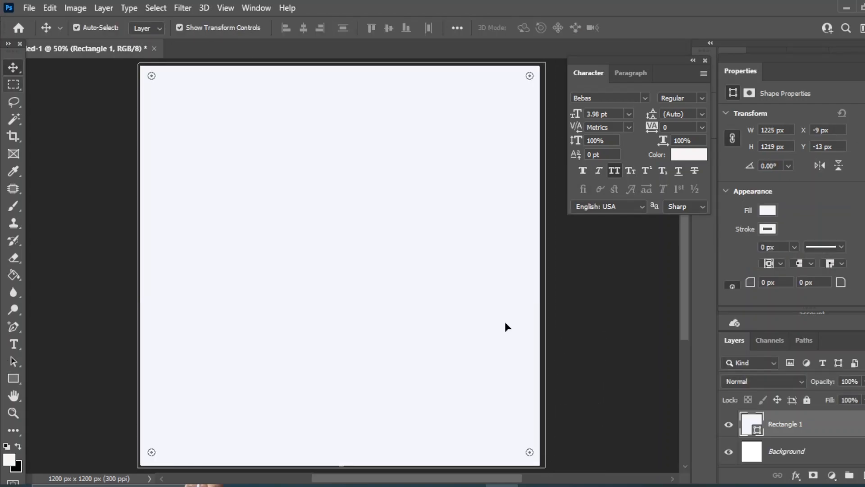
click(575, 273)
Step: Place the chirstmas ornament image, scale it to about 1.88%, and hang it in the canvas's upper-right corner
mouse_move(436, 485)
click(456, 425)
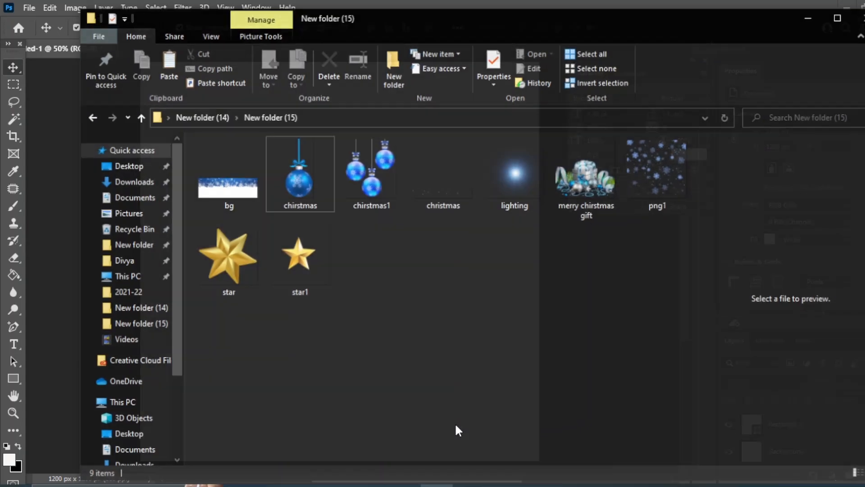
drag(310, 175, 479, 131)
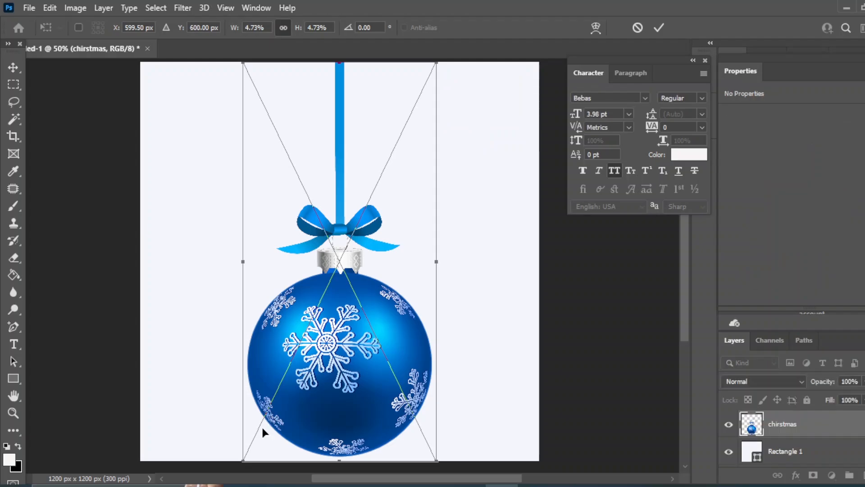
drag(250, 456, 351, 248)
drag(392, 83, 503, 101)
drag(540, 250, 525, 220)
key(shift+Right)
key(shift+Right)
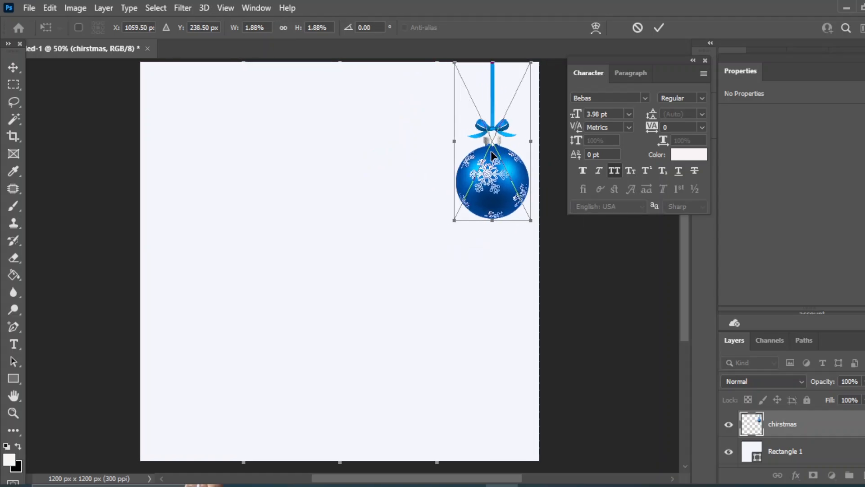
key(Return)
Step: Recolor the background rectangle with a dark blue sampled from the shaded part of the ornament
click(420, 307)
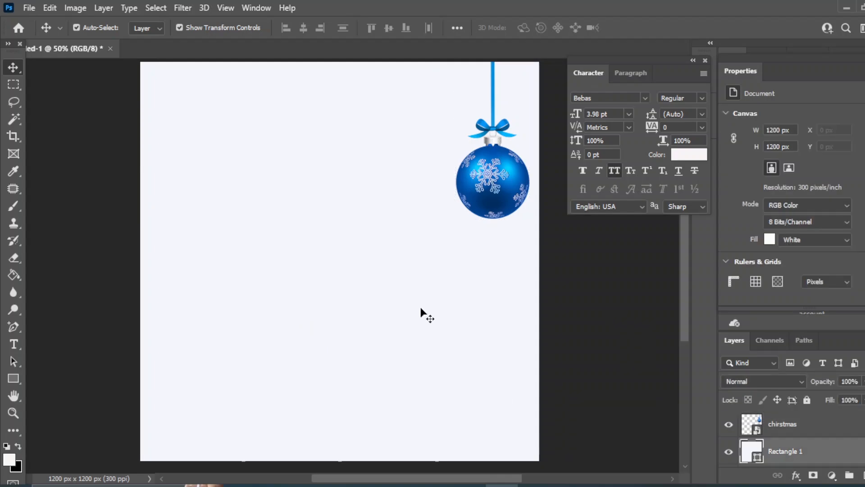
double_click(752, 453)
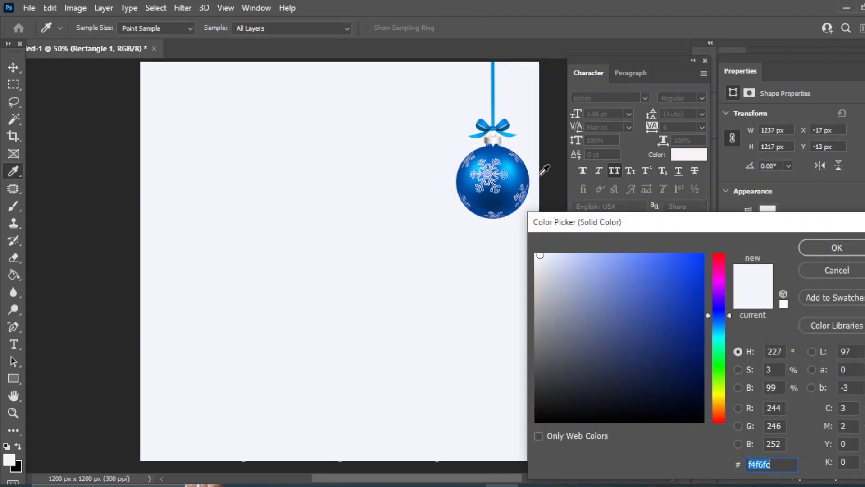
click(506, 188)
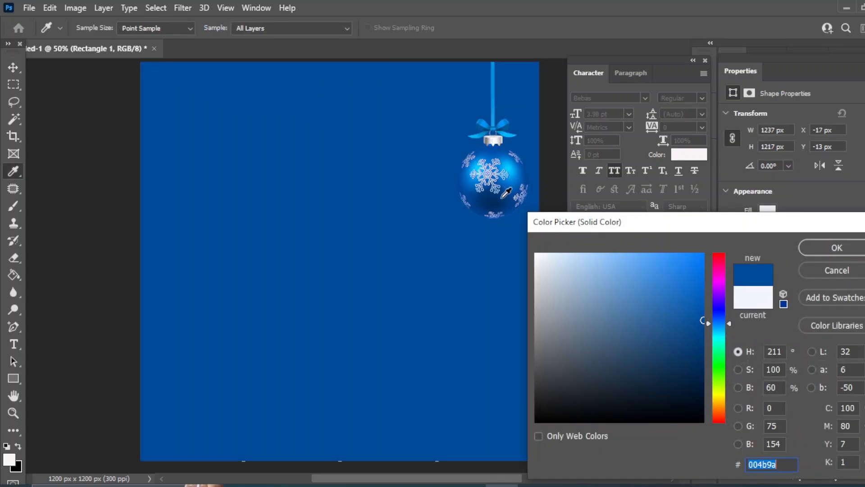
click(503, 196)
click(802, 249)
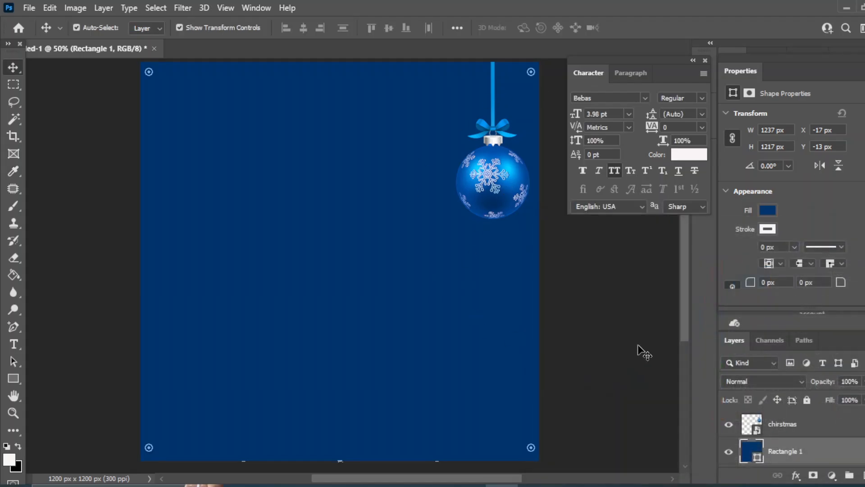
click(639, 346)
Step: Place the chirstmas1 image of three ornaments, scaled to about 2.2%, in the canvas's upper-left corner
click(433, 473)
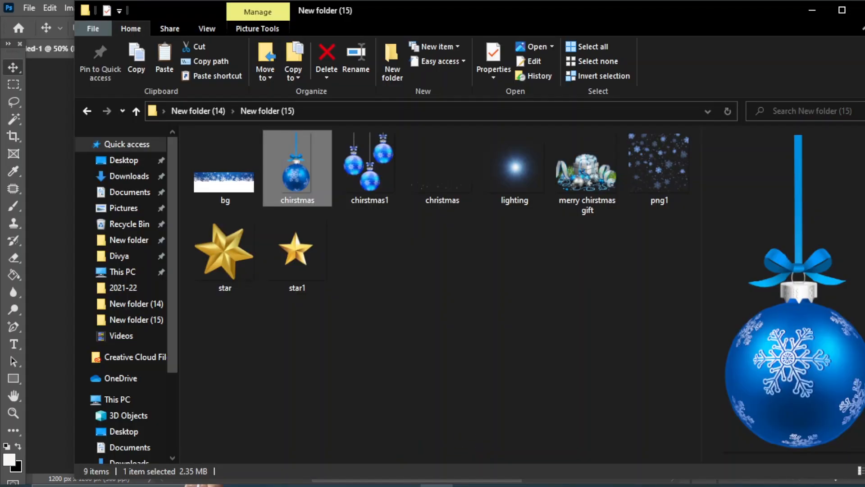
drag(383, 171, 206, 149)
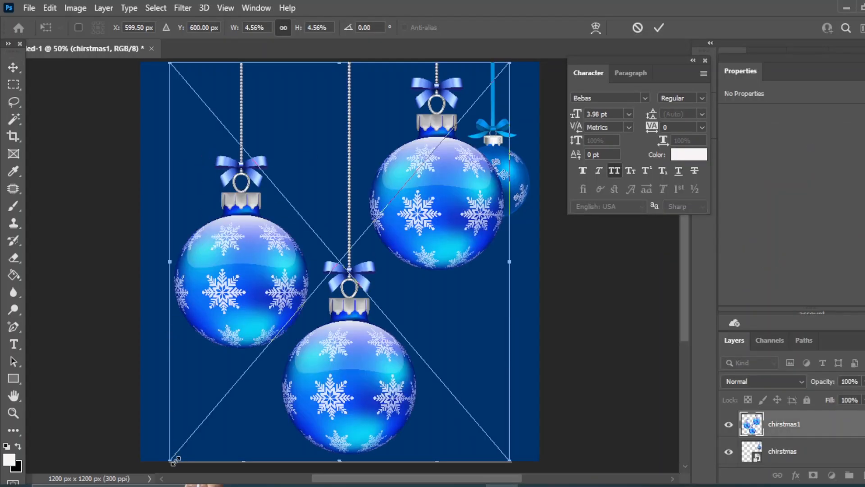
drag(173, 460, 308, 295)
drag(329, 158, 137, 157)
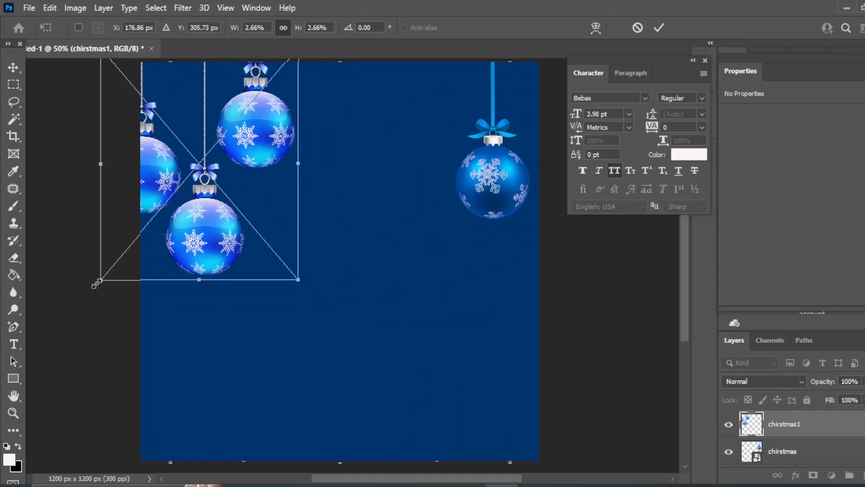
drag(96, 283, 127, 243)
mouse_move(163, 139)
mouse_down()
mouse_move(185, 151)
mouse_move(170, 153)
mouse_up()
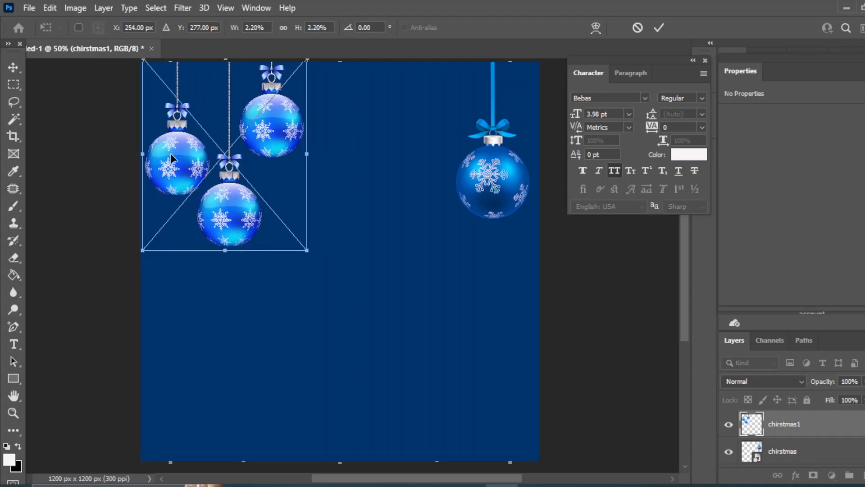
click(12, 72)
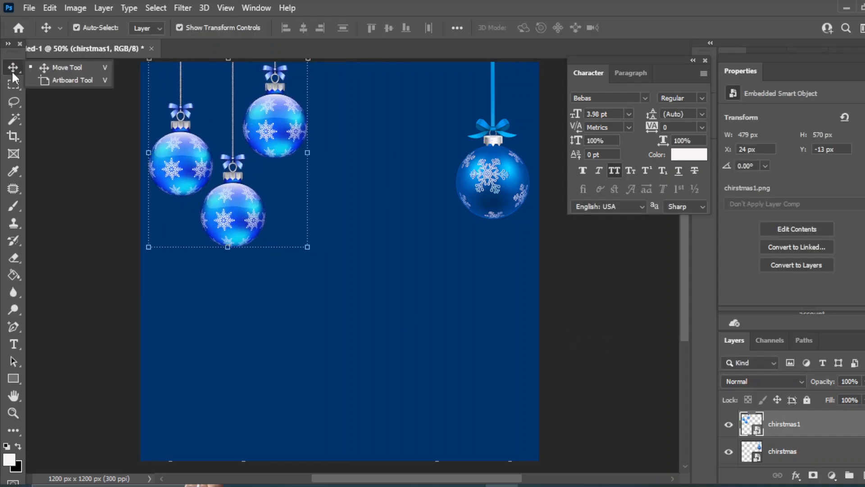
click(610, 320)
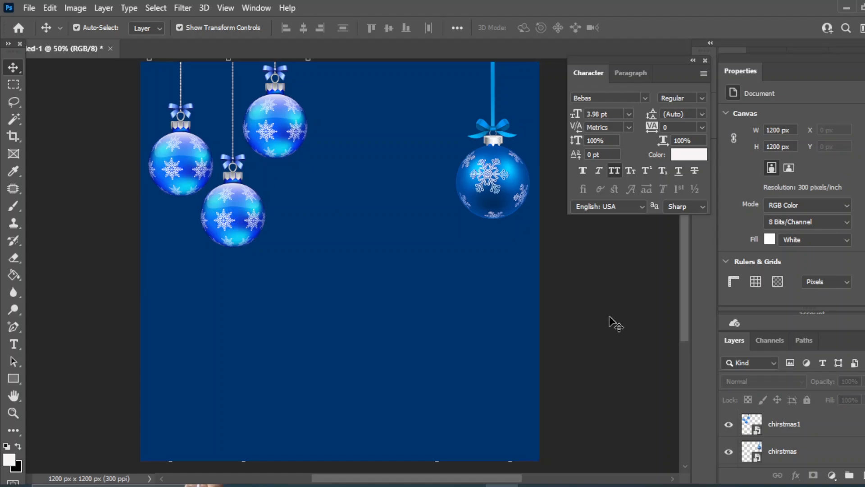
Step: Draw a pale rectangle about 1219 x 209 px across the bottom edge of the canvas
right_click(20, 374)
click(48, 378)
drag(132, 396, 533, 441)
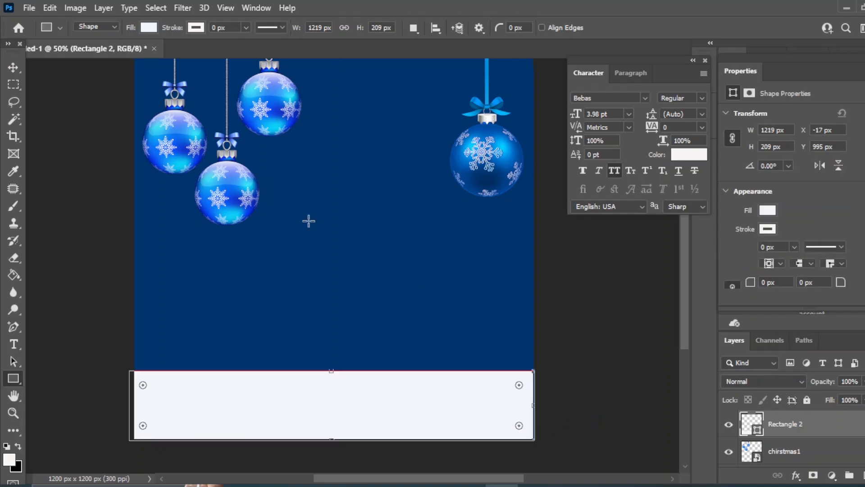
click(11, 65)
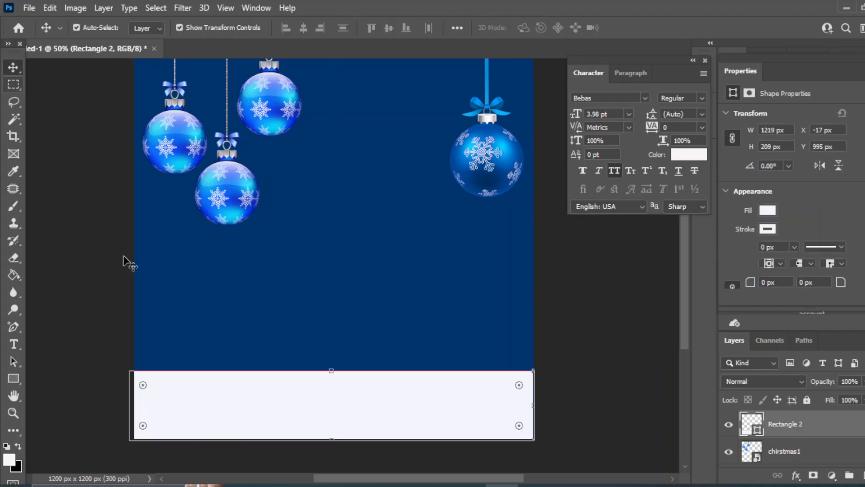
Step: Warp the bottom rectangle so its upper edge bulges upward into a rounded snow hill
key(ctrl+t)
right_click(240, 424)
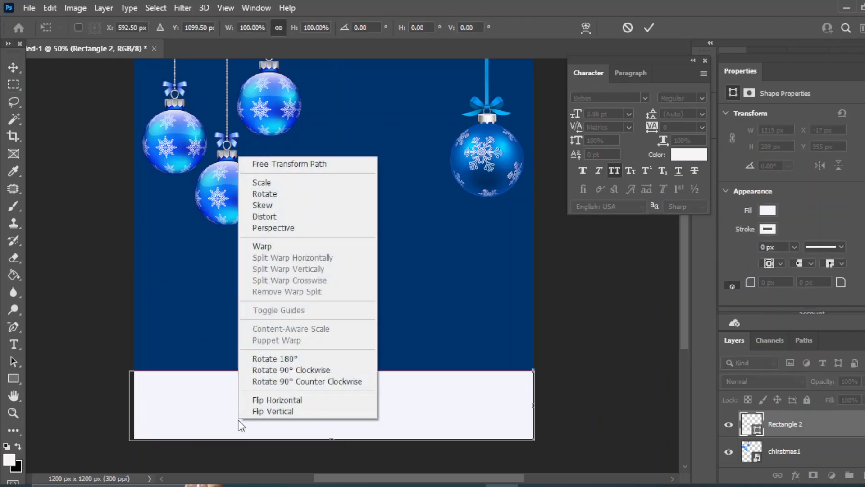
click(262, 246)
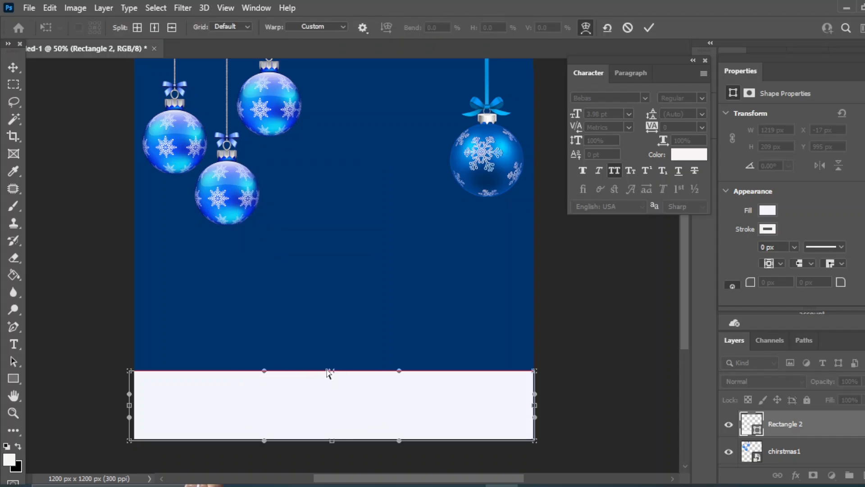
drag(265, 371, 277, 301)
drag(399, 371, 405, 300)
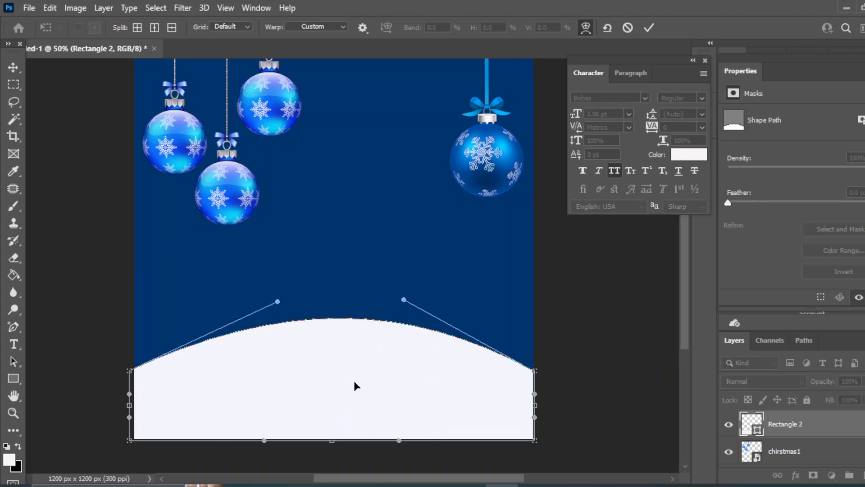
click(11, 68)
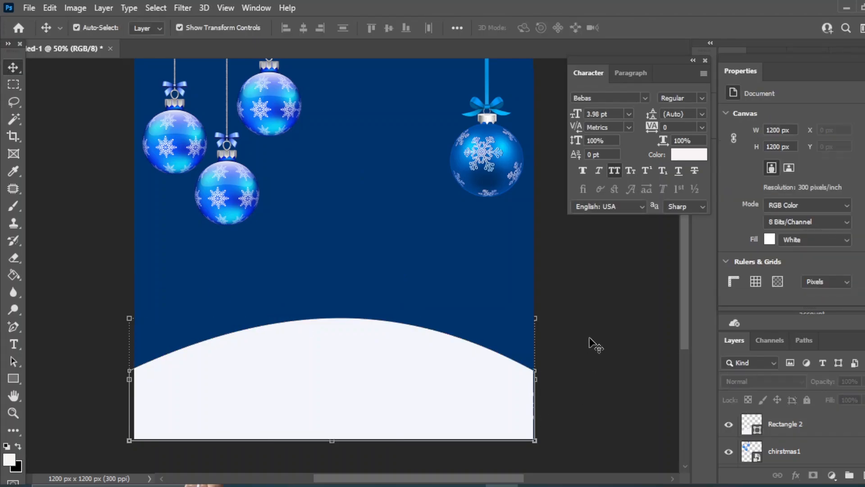
Step: Place the merry gift-box image on the snow hill, scale it to about 106.8%, and center it horizontally
drag(402, 178, 400, 158)
mouse_move(437, 485)
click(460, 456)
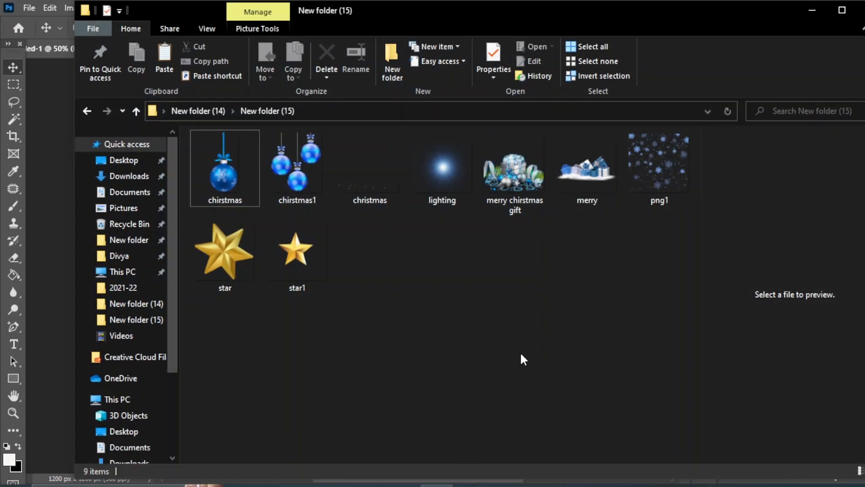
drag(585, 158, 334, 367)
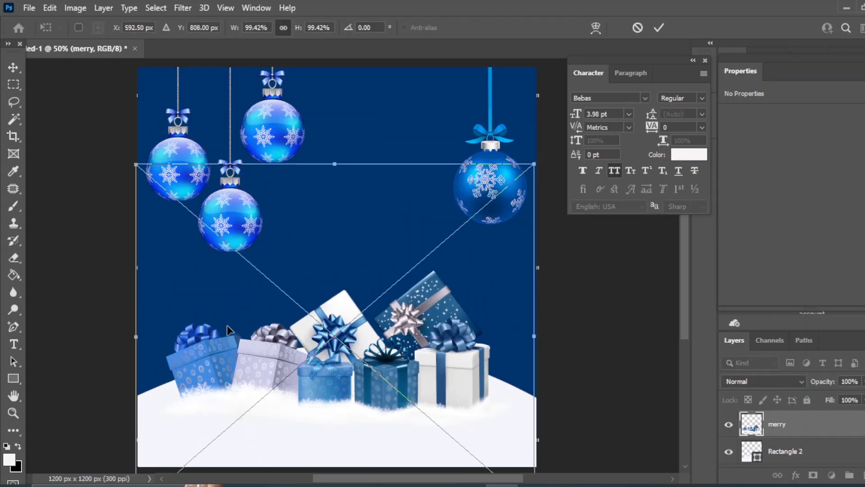
drag(134, 164, 120, 166)
drag(538, 149, 546, 139)
key(shift+Down)
key(shift+Down)
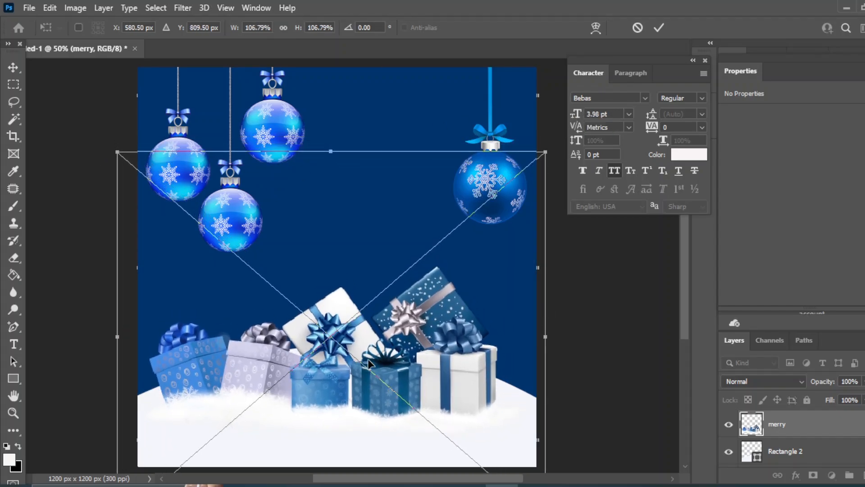
key(shift+Right)
key(shift+Right)
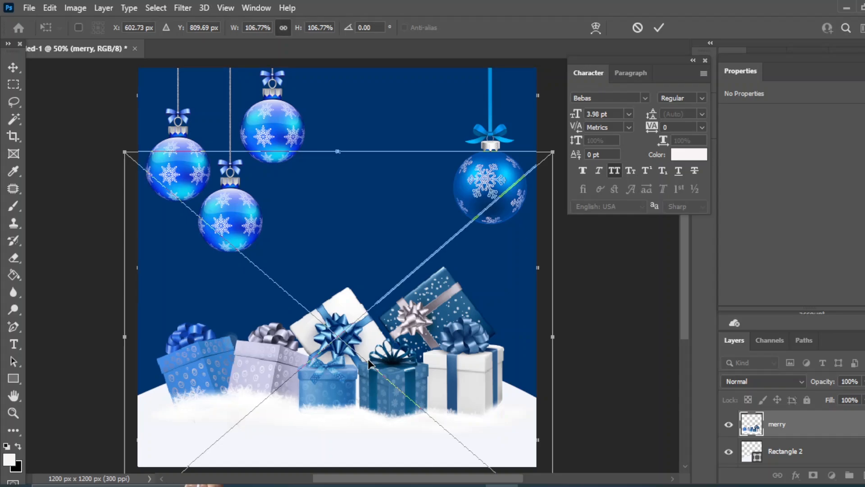
click(11, 67)
click(616, 358)
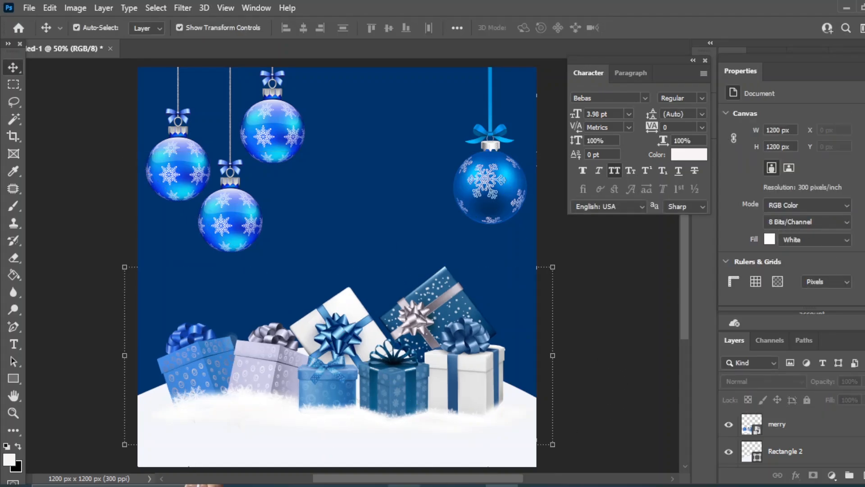
Step: Place the christmas snow-dots image and move its layer beneath the chirstmas ornament layer
mouse_move(436, 485)
click(436, 439)
click(599, 324)
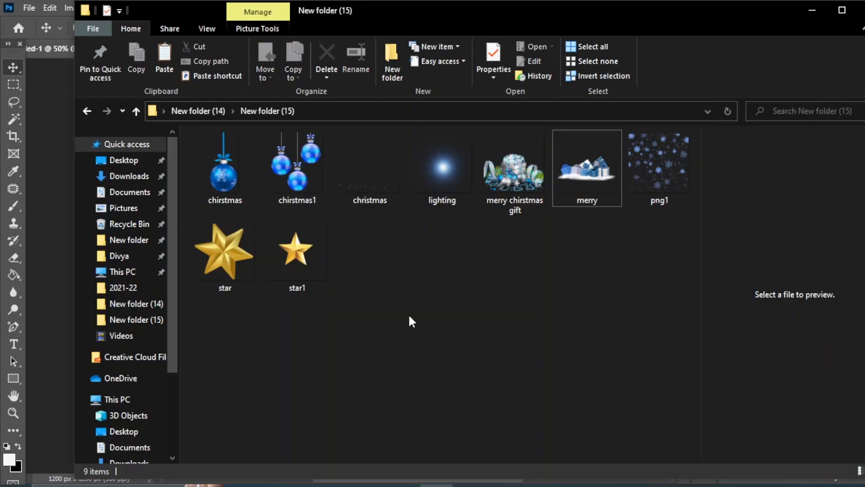
drag(378, 181, 361, 173)
drag(828, 431, 814, 471)
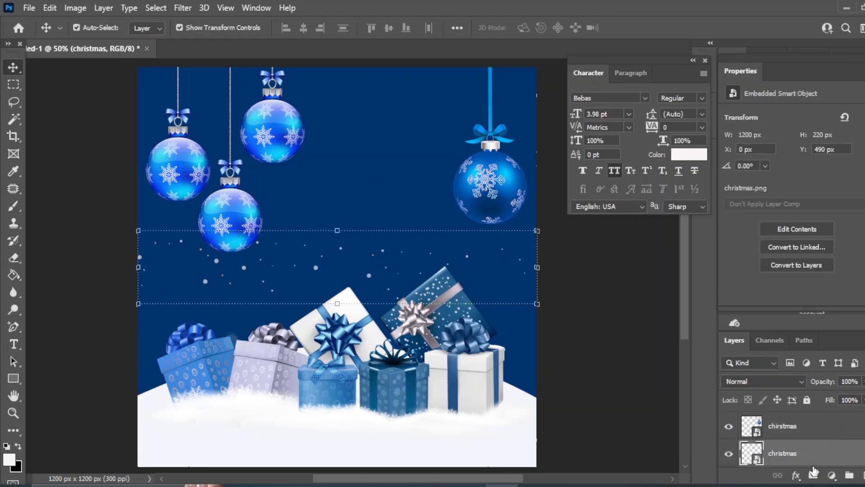
Step: Move the snow dots to the top of the canvas, at about X 3 px and Y -40 px
drag(314, 257, 318, 96)
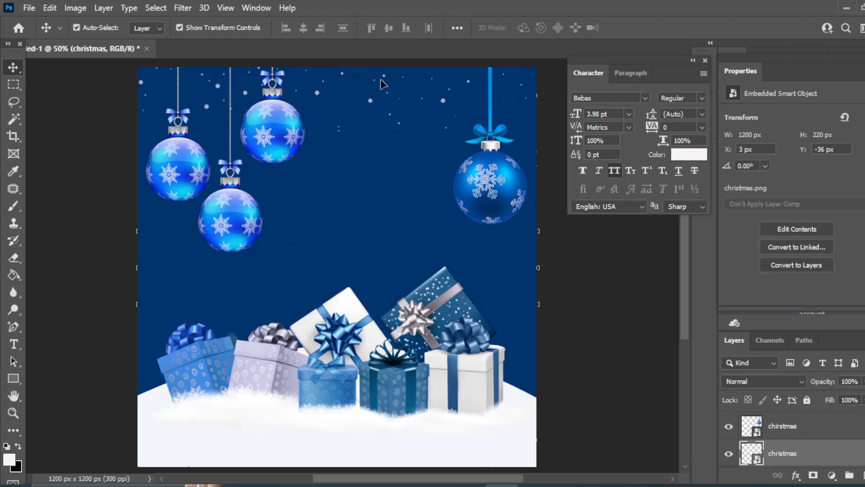
key(Up)
key(Up)
key(Up)
key(Up)
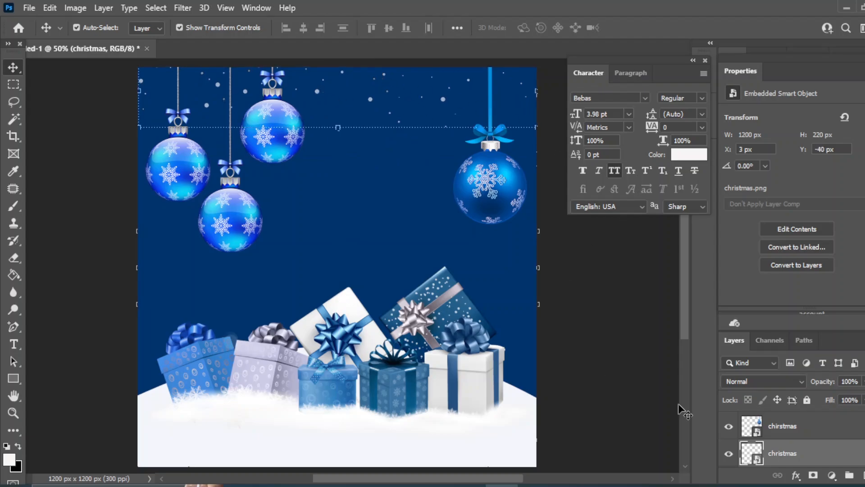
Step: Duplicate the snow-dots layer and shift the copy straight down 180 px to Y 140 px
drag(825, 458, 862, 475)
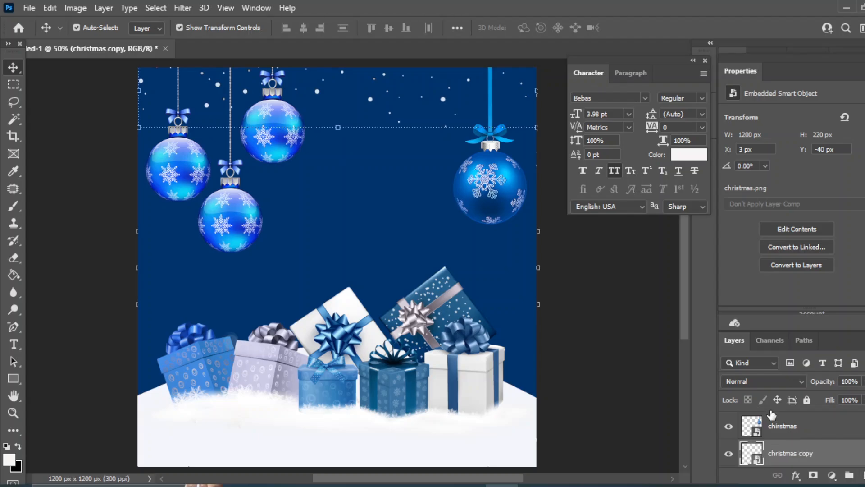
key(shift+Down)
key(shift+Down)
key(shift+Down)
key(shift+Down)
key(shift+Down)
key(shift+Down)
key(shift+Down)
key(shift+Down)
key(shift+Down)
key(shift+Down)
key(shift+Down)
key(shift+Down)
key(shift+Down)
key(shift+Down)
key(shift+Down)
key(shift+Down)
key(shift+Down)
key(shift+Down)
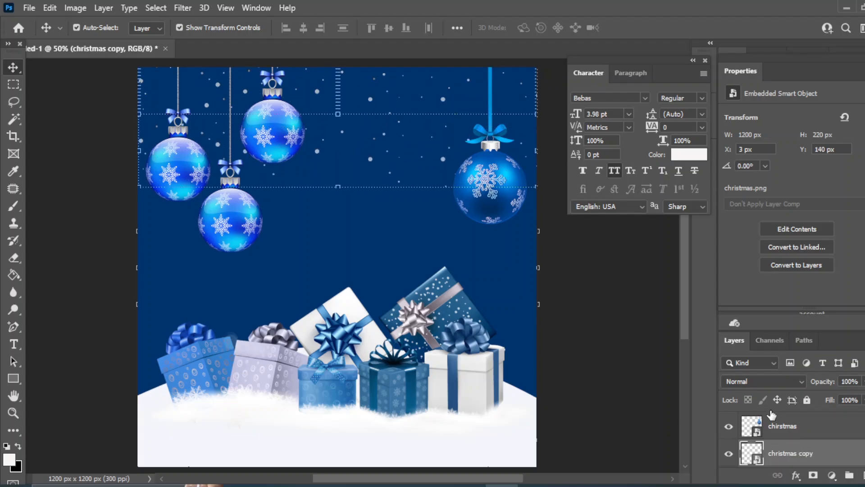
Step: Duplicate the lower snow-dots copy and shift the new layer straight down 200 px to Y 340 px
key(ctrl+j)
key(shift+Down)
key(shift+Down)
key(shift+Down)
key(shift+Down)
key(shift+Down)
key(shift+Down)
key(shift+Down)
key(shift+Down)
key(shift+Down)
key(shift+Down)
key(shift+Down)
key(shift+Down)
key(shift+Down)
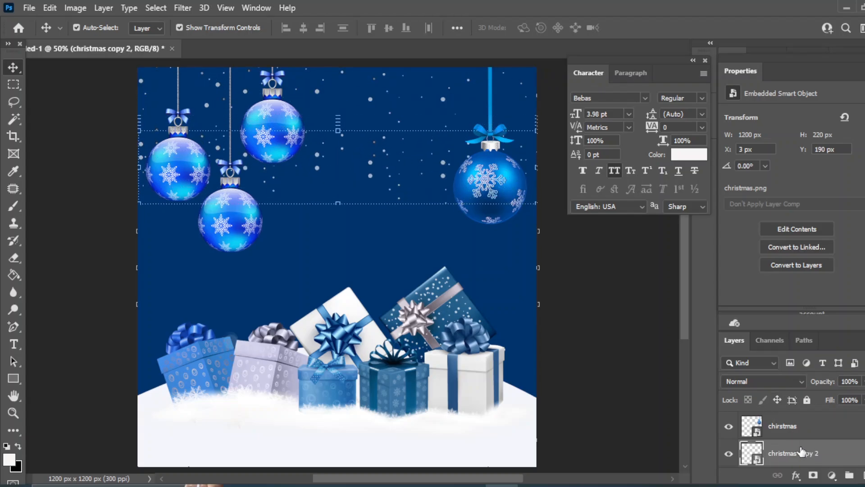
key(shift+Down)
key(shift+Down)
key(shift+Down)
key(shift+Down)
key(shift+Down)
key(shift+Down)
key(shift+Down)
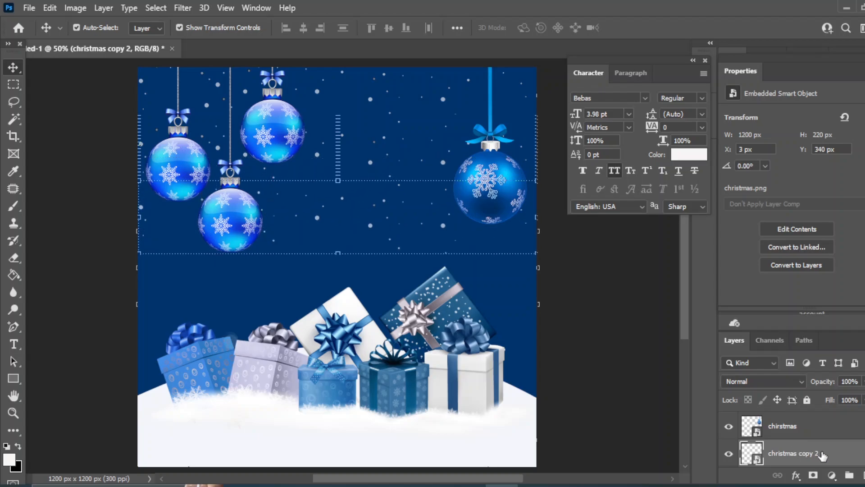
Step: Duplicate the snow-dots layer again and shift this copy straight down 200 px to Y 540 px
key(ctrl+j)
key(shift+Down)
key(shift+Down)
key(shift+Down)
key(shift+Down)
key(shift+Down)
key(shift+Down)
key(shift+Down)
key(shift+Down)
key(shift+Down)
key(shift+Down)
key(shift+Down)
key(shift+Down)
key(shift+Down)
key(shift+Down)
key(shift+Down)
key(shift+Down)
key(shift+Down)
key(shift+Down)
key(shift+Down)
key(shift+Down)
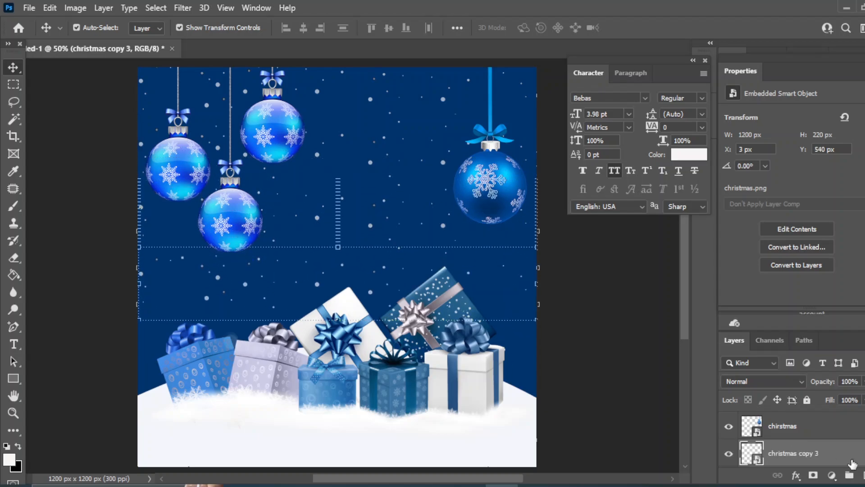
Step: Duplicate the snow dots once more, shift the copy straight down to Y 750 px behind the gift boxes, and deselect it
key(ctrl+j)
key(shift+Down)
key(shift+Down)
key(shift+Down)
key(shift+Down)
key(shift+Down)
key(shift+Down)
key(shift+Down)
key(shift+Down)
key(shift+Down)
key(shift+Down)
key(shift+Down)
key(shift+Down)
key(shift+Down)
key(shift+Down)
key(shift+Down)
key(shift+Down)
key(shift+Down)
key(shift+Down)
key(shift+Down)
key(shift+Down)
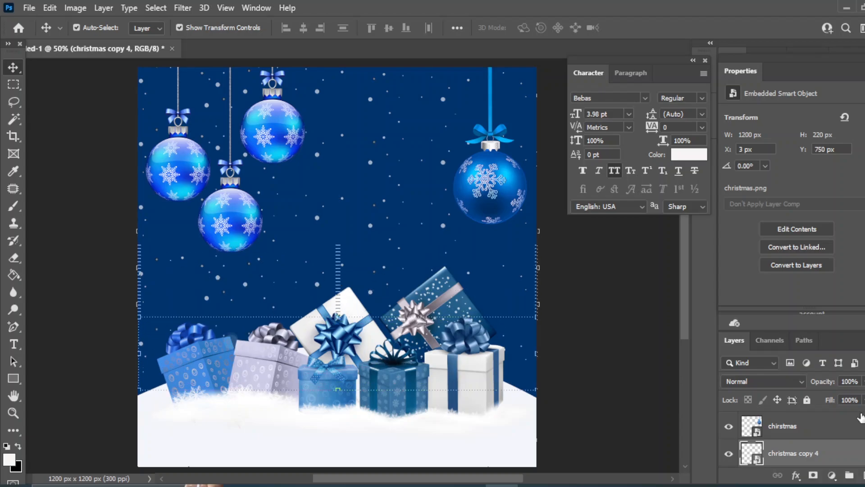
click(628, 357)
Step: Place the lighting image from the file folder, shrink it to about 54 x 46 px, and position it at about X 853 px, Y 180 px
key(alt+Tab)
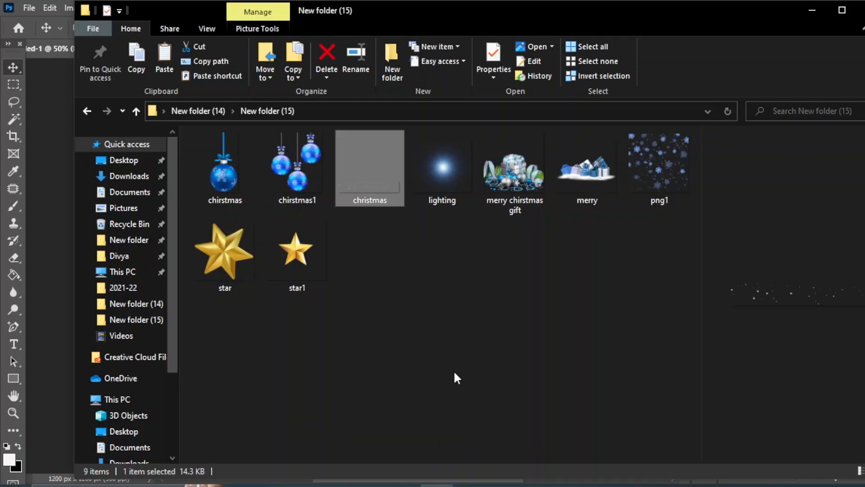
click(441, 329)
click(453, 185)
drag(453, 185, 215, 362)
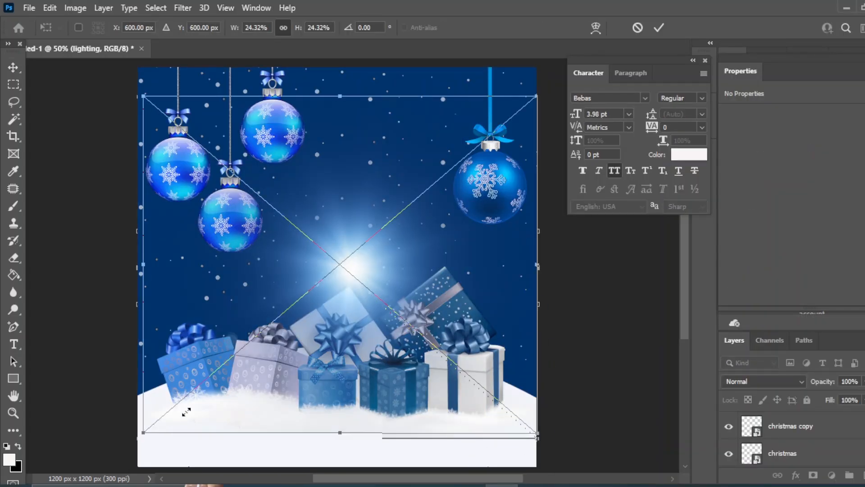
drag(138, 437, 428, 193)
mouse_move(473, 155)
mouse_down()
mouse_move(491, 150)
mouse_move(489, 158)
mouse_up()
drag(433, 203, 415, 149)
drag(386, 175, 430, 140)
key(Return)
click(576, 303)
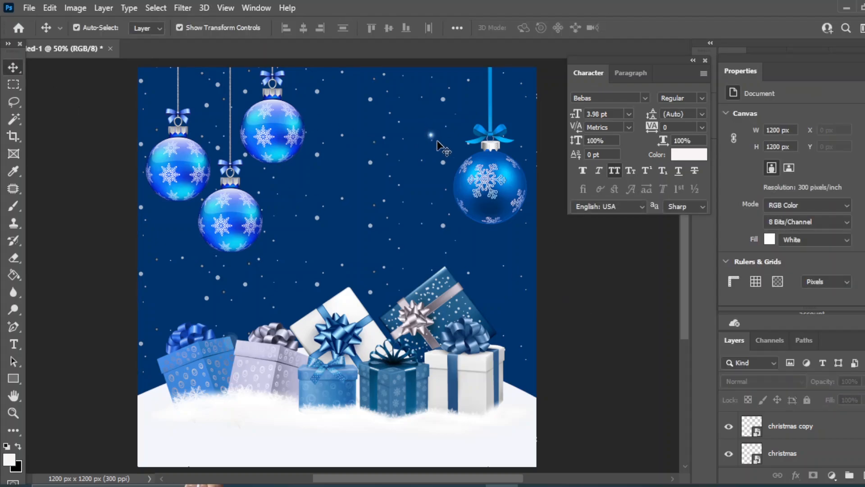
Step: Duplicate the small lighting glow and move the copy beside the hanging ornament trio, at about X 449 px, Y 337 px
click(432, 135)
key(ctrl+j)
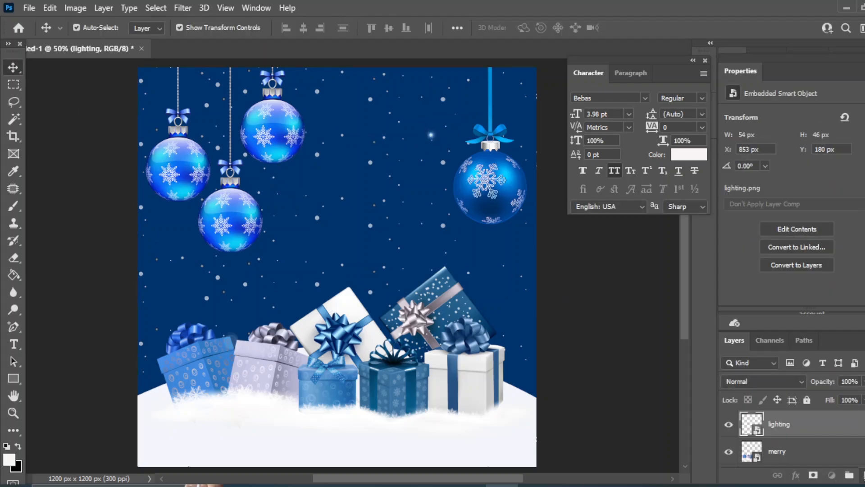
click(585, 269)
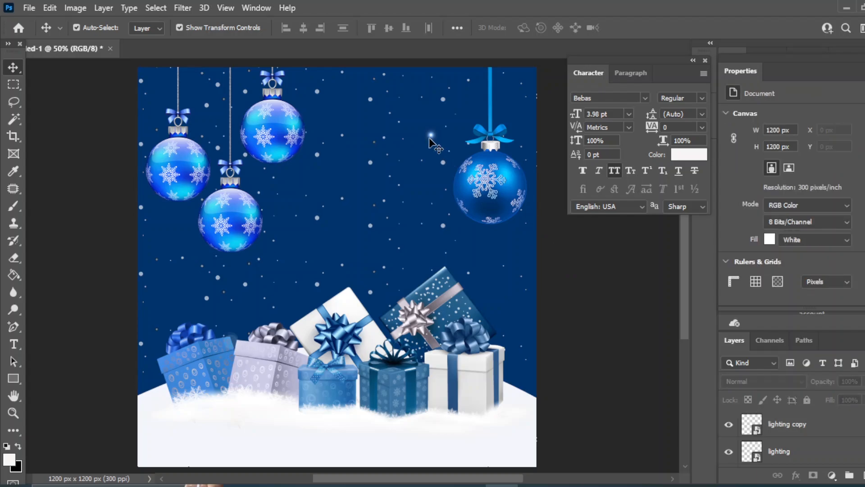
drag(431, 138, 296, 189)
Step: Duplicate the glow beside the ornament trio and move the copy below the single ornament, at about X 1060 px, Y 549 px
drag(813, 424, 862, 474)
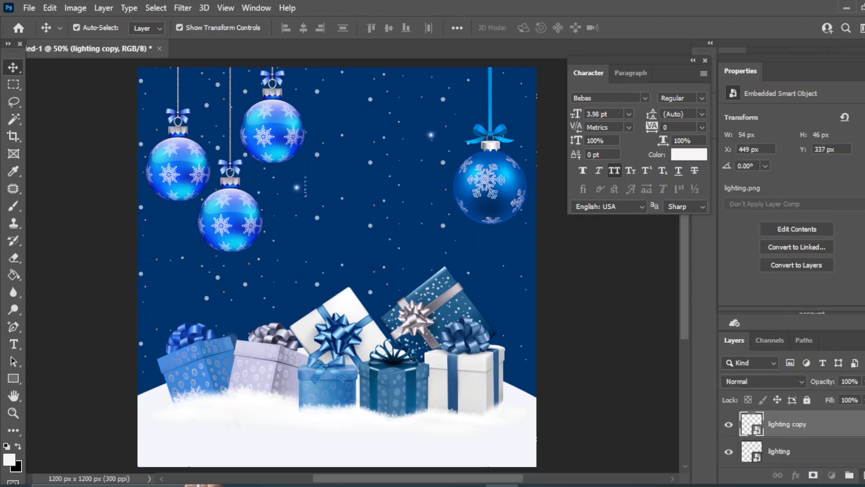
click(599, 262)
drag(296, 187, 493, 227)
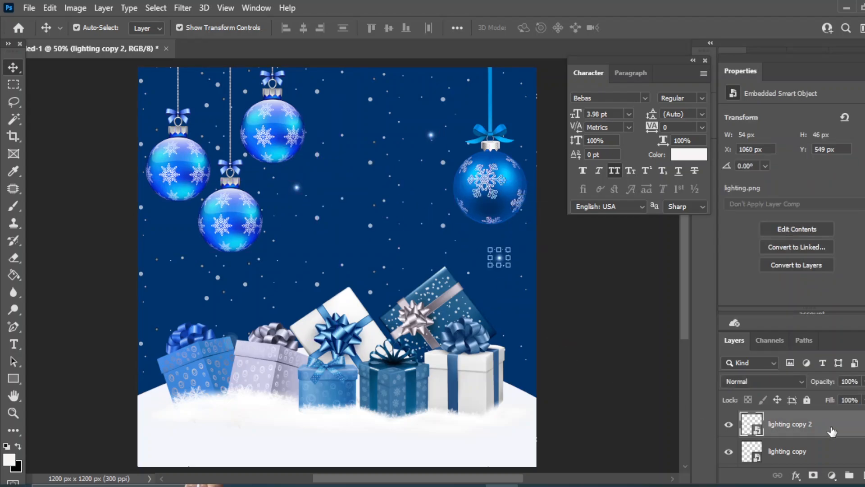
Step: Duplicate the glow below the single ornament and move the copy above the leftmost gift box, at about X 72 px, Y 632 px
drag(831, 429, 862, 474)
click(591, 325)
drag(501, 261, 173, 287)
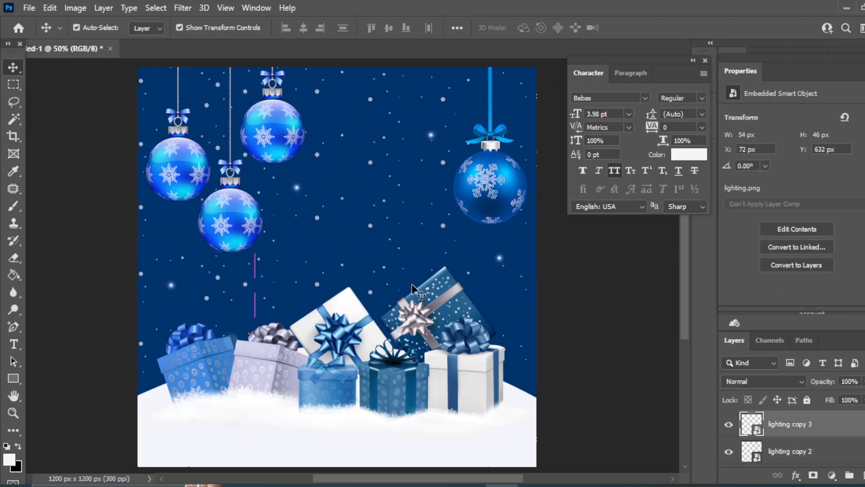
click(596, 333)
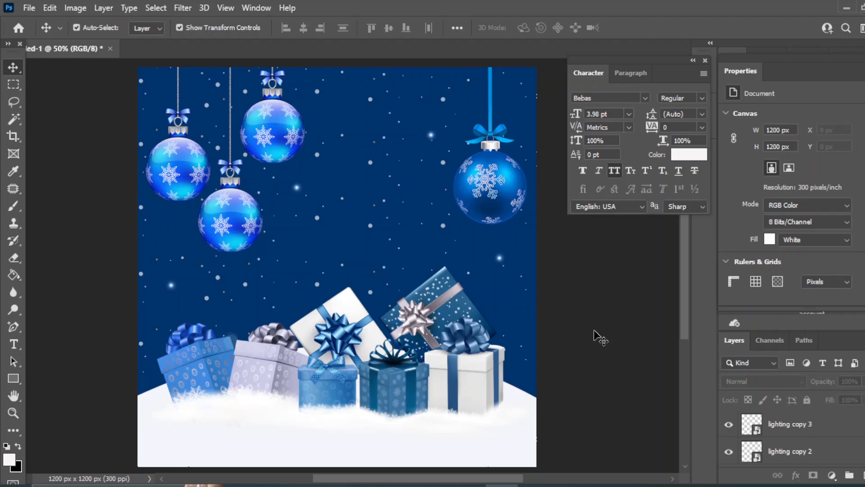
Step: Duplicate the glow below the single ornament, enlarge the copy to about 170 x 146 px, and place it above the gifts at about X 645 px, Y 585 px
click(499, 258)
drag(816, 452, 861, 475)
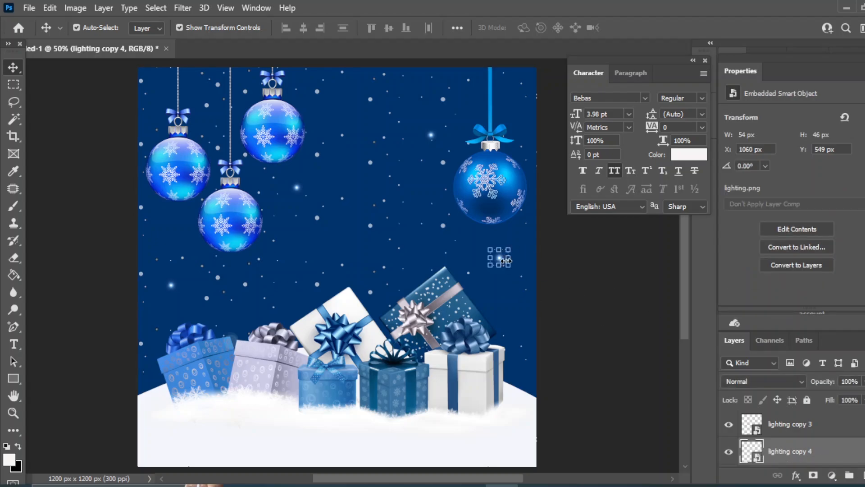
click(614, 310)
drag(499, 259, 424, 261)
mouse_move(402, 290)
mouse_down()
mouse_move(384, 286)
mouse_move(386, 295)
mouse_up()
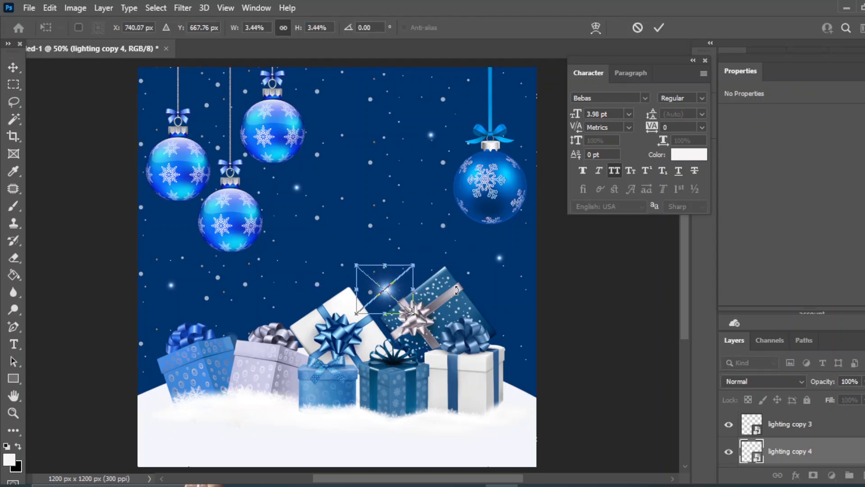
key(Return)
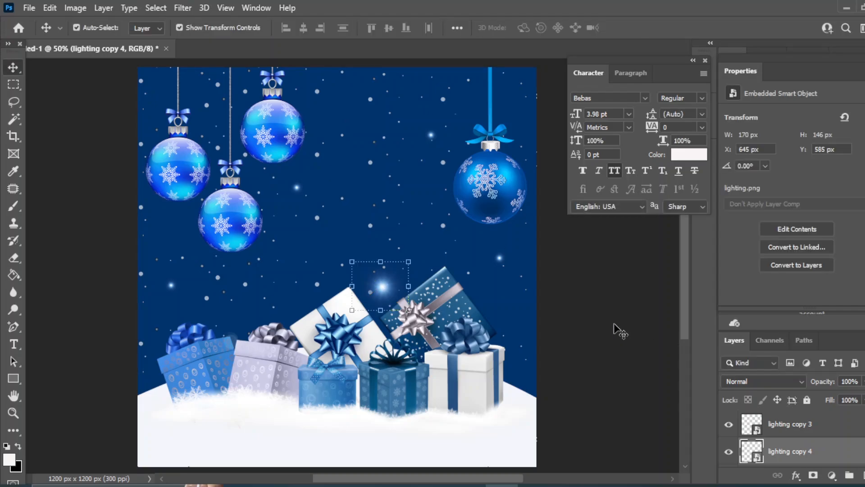
click(618, 328)
Step: Add the text MERRY in the middle of the canvas above the gift boxes
click(15, 346)
click(78, 346)
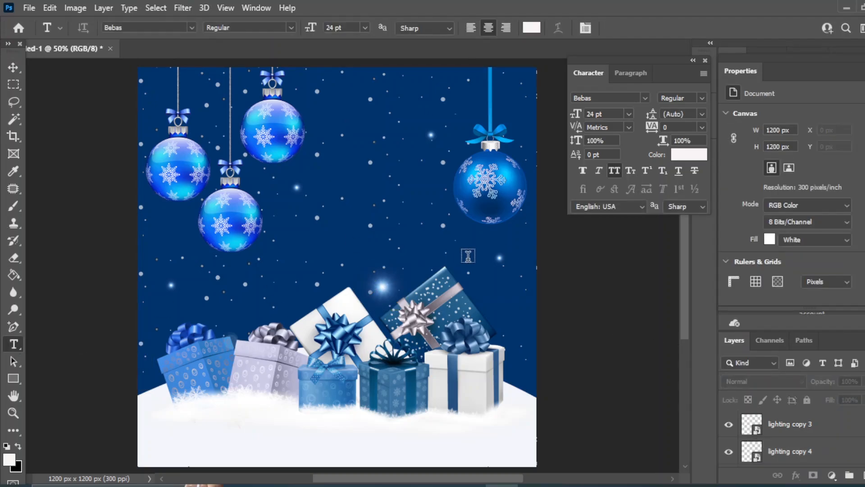
click(326, 219)
text(M)
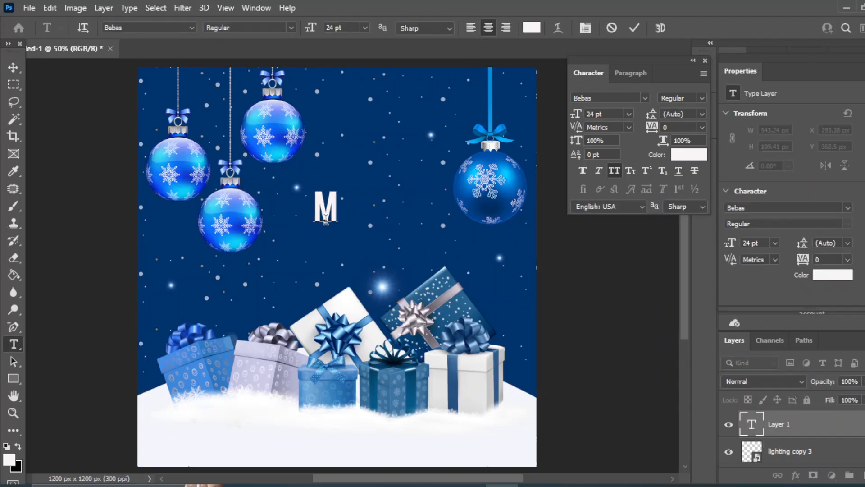
text(ERRY)
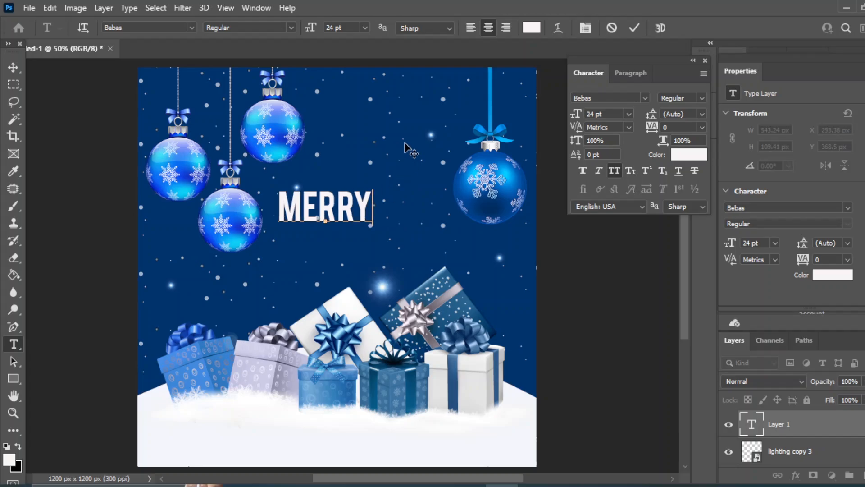
click(14, 68)
Step: Set the MERRY text to Noto Sans ExtraCondensed Black at 36 pt
click(645, 97)
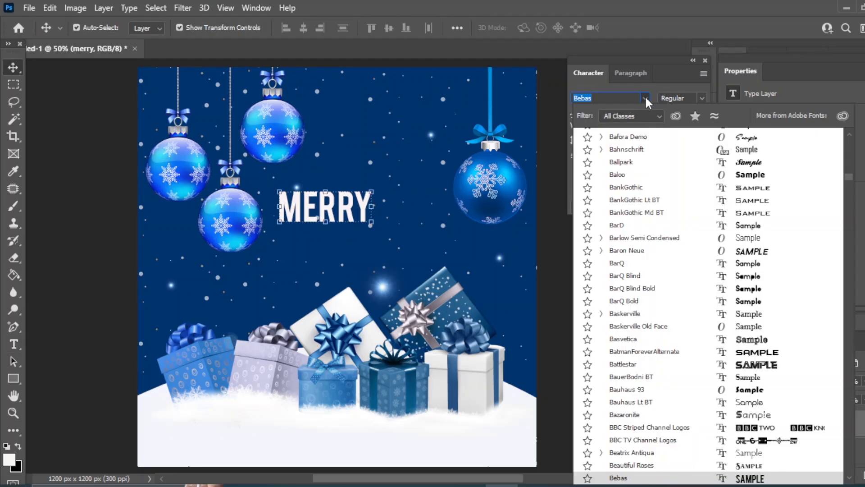
text(lu)
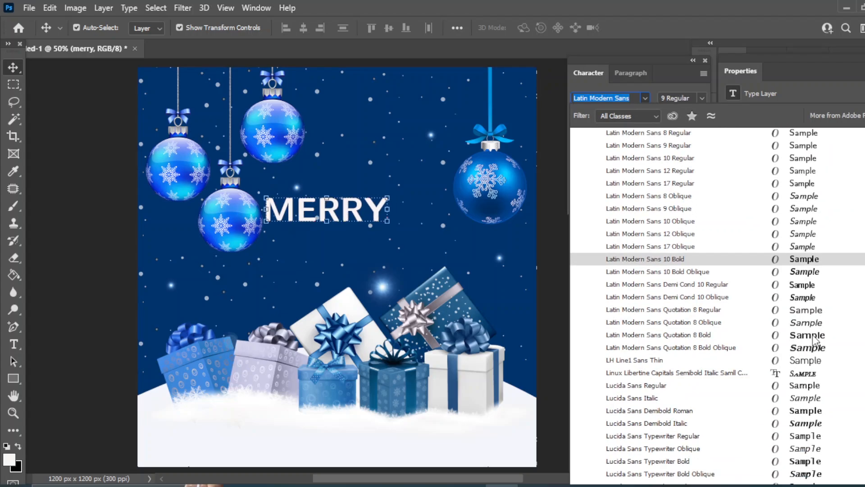
scroll(812, 361, down, 10)
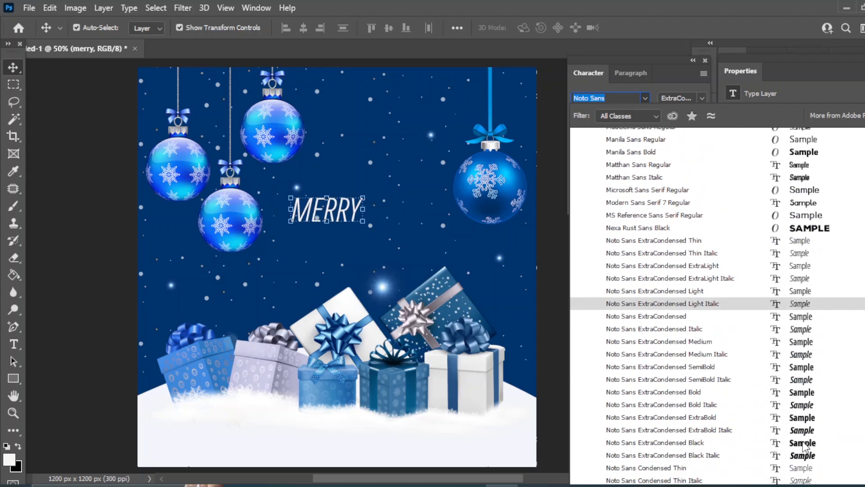
click(804, 446)
click(629, 114)
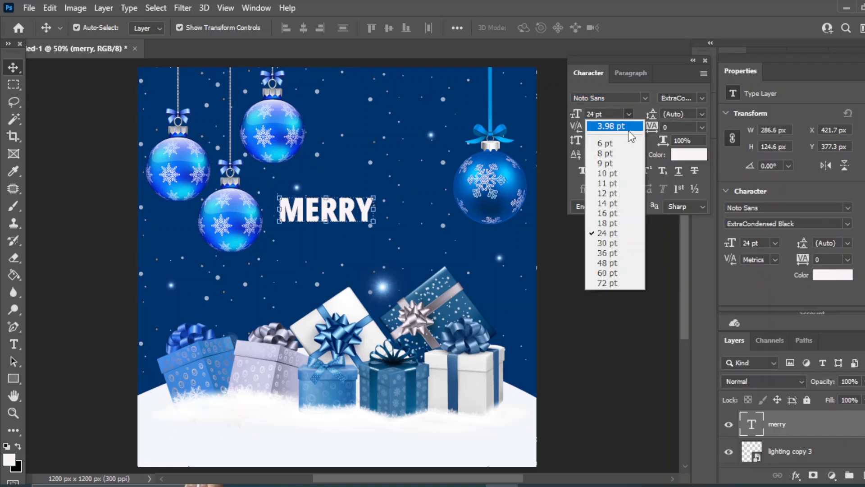
click(608, 253)
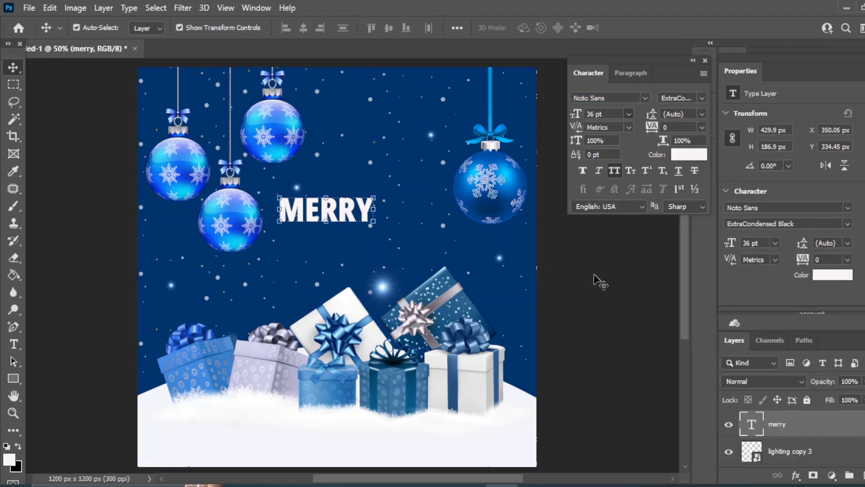
Step: Move the MERRY text up to about Y 316 px and center it horizontally on the blue background rectangle
drag(305, 207, 335, 202)
scroll(807, 426, down, 4)
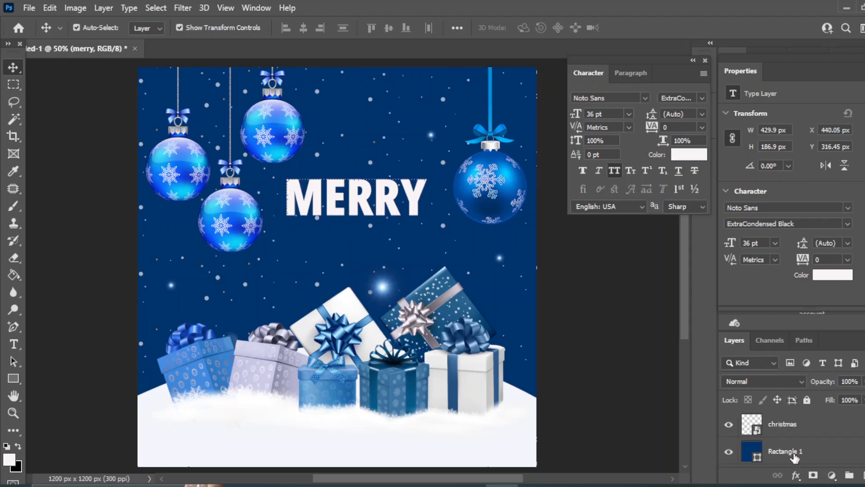
click(794, 454)
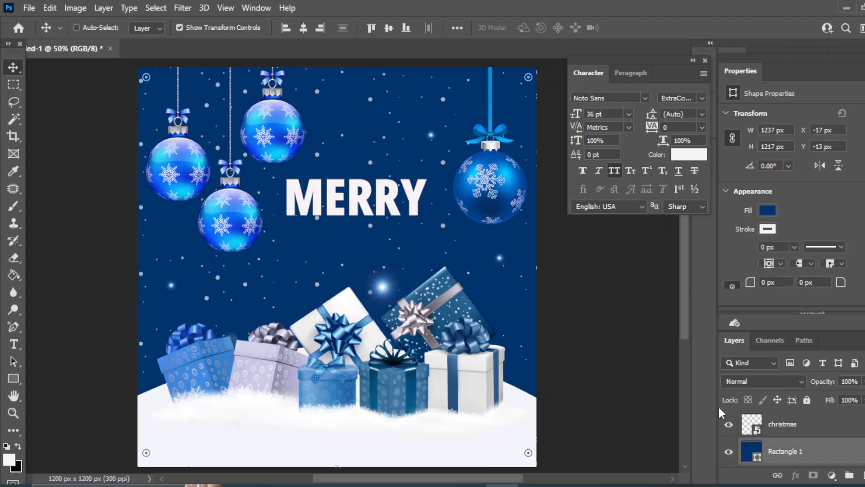
click(303, 28)
click(630, 336)
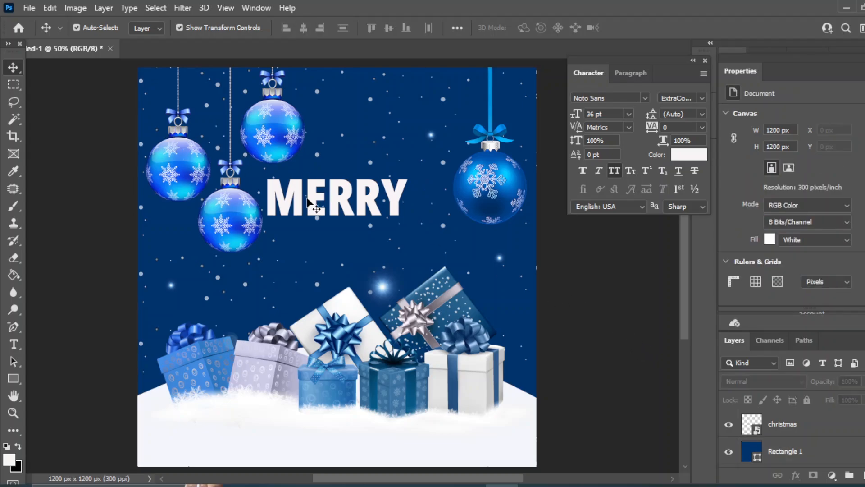
Step: Recolor the MERRY text to the background's dark blue, 00336c
click(311, 201)
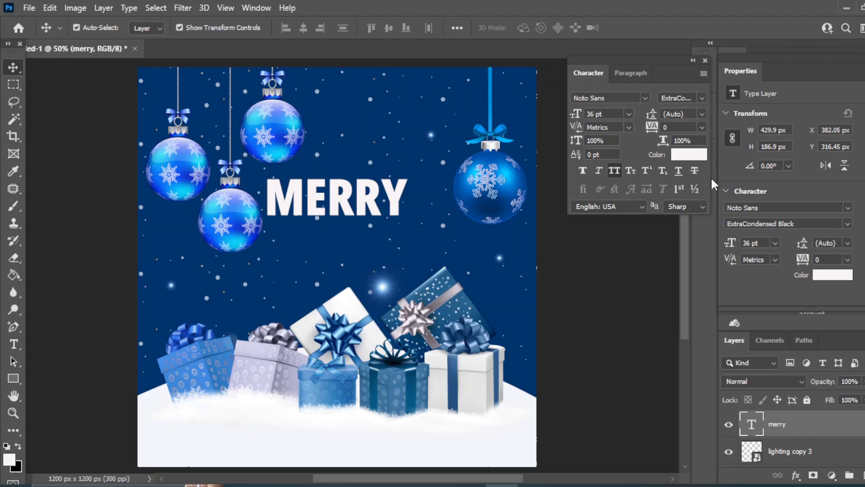
click(692, 156)
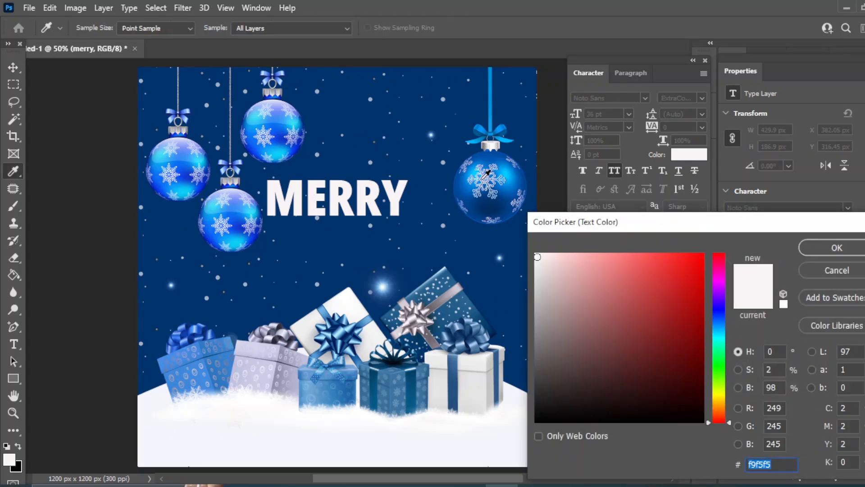
click(437, 147)
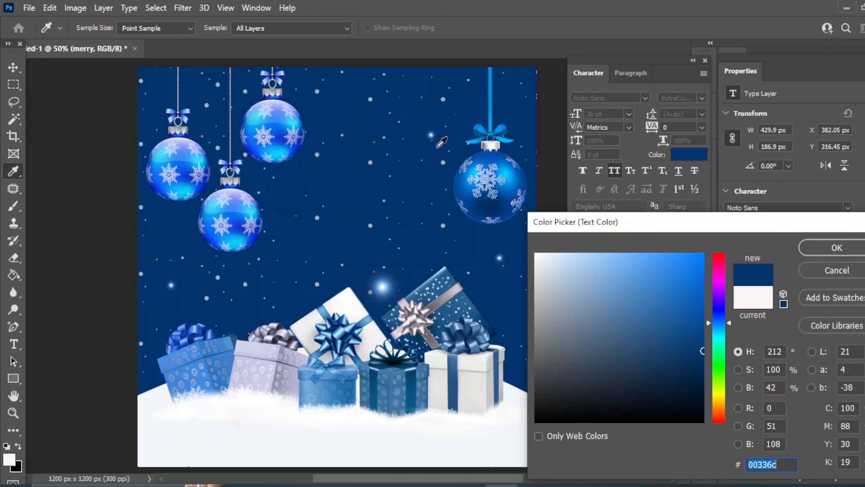
click(836, 248)
Step: Turn on the Stroke layer style for the MERRY text and open its settings
click(796, 475)
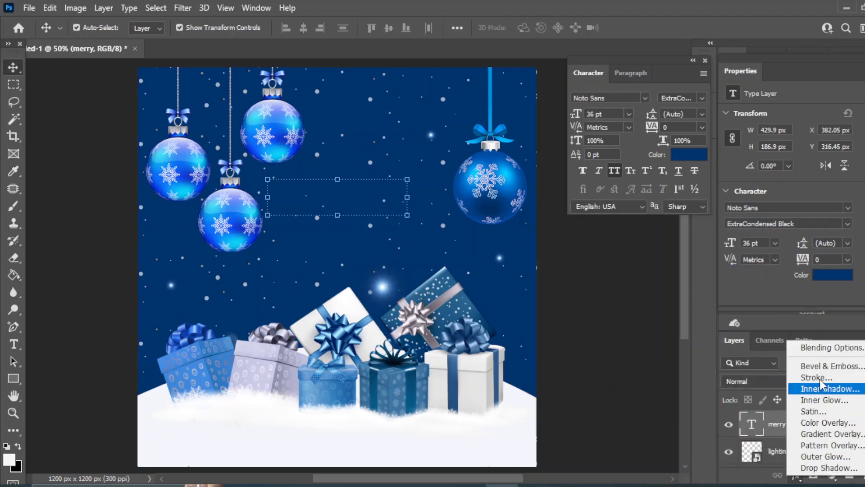
click(821, 347)
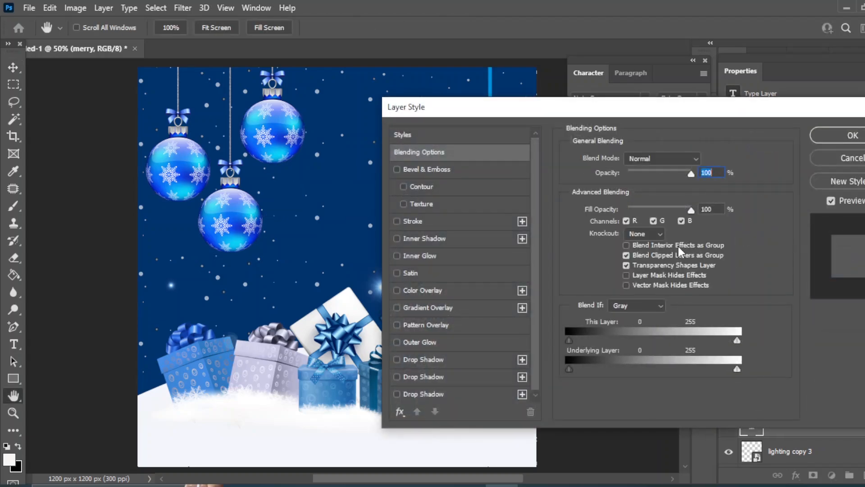
click(396, 221)
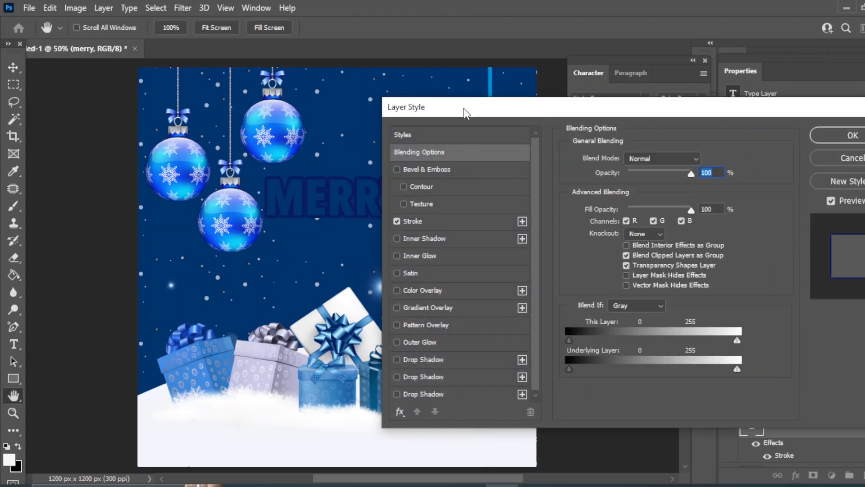
mouse_move(464, 107)
mouse_down()
mouse_move(639, 100)
mouse_move(593, 125)
mouse_up()
click(569, 243)
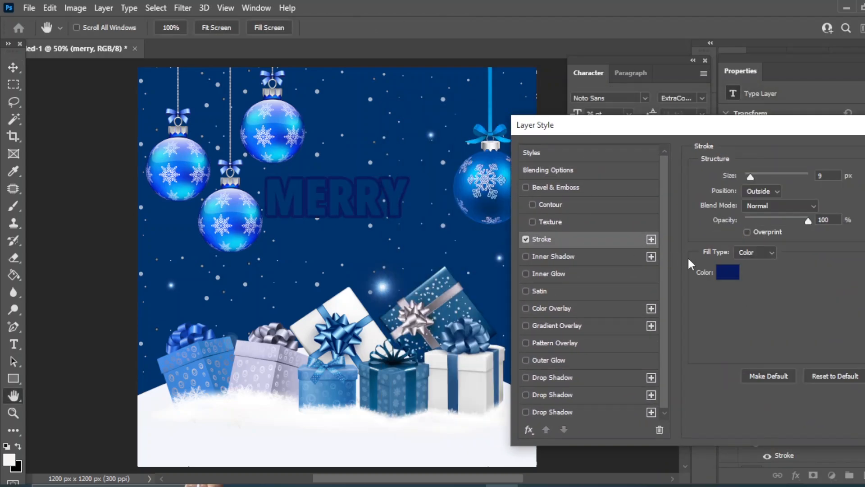
Step: Set the MERRY stroke to the snow's near-white, fafafb, with a size of 6 px
click(725, 275)
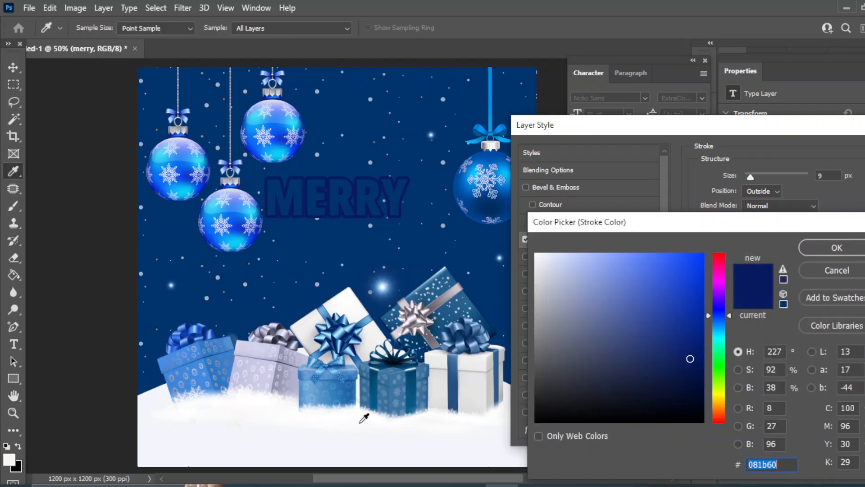
click(360, 422)
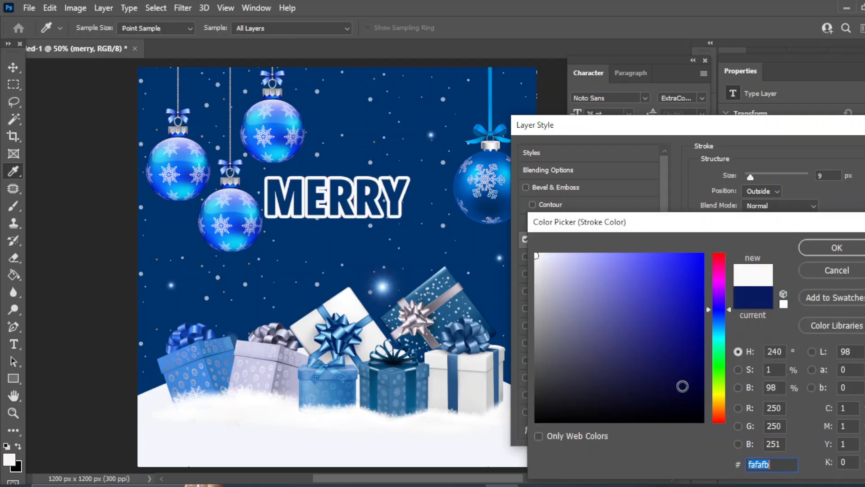
click(807, 247)
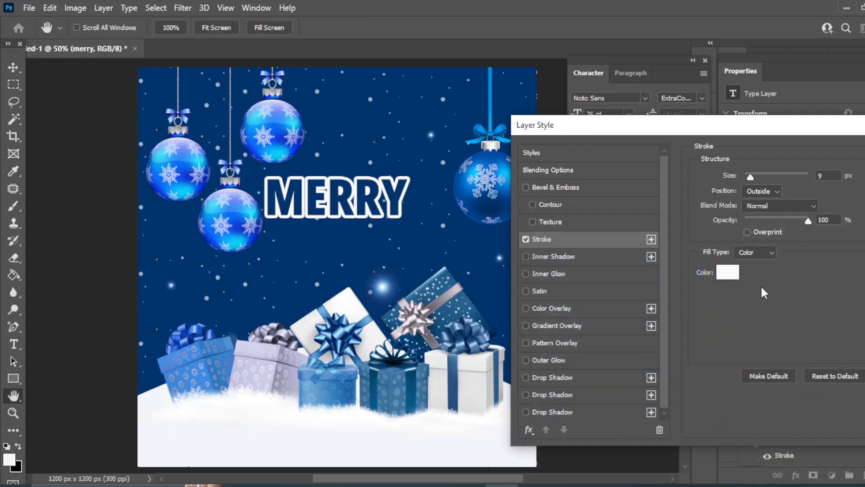
drag(750, 174, 750, 177)
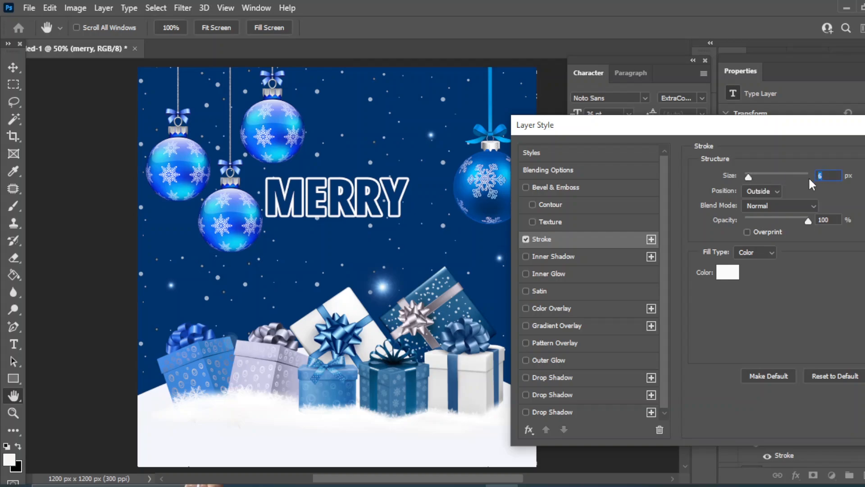
key(Return)
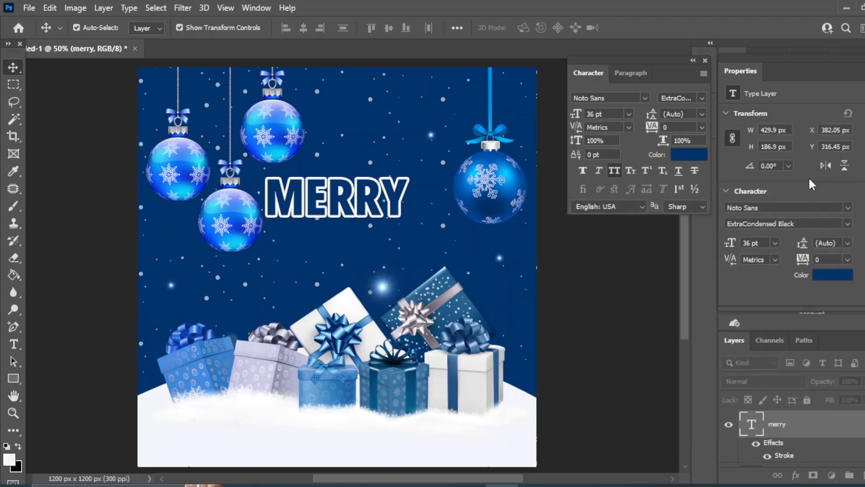
Step: Shift the MERRY text about 20 px to the right, to about X 402 px
click(615, 321)
click(316, 201)
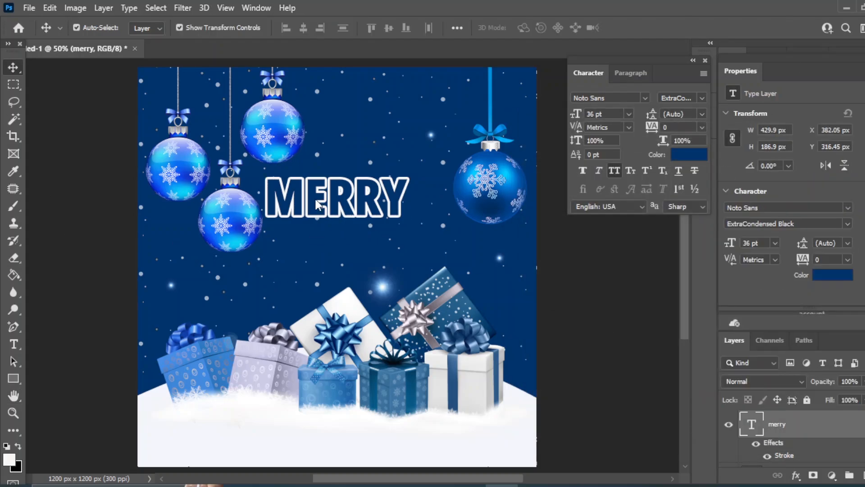
drag(316, 202, 322, 201)
click(582, 361)
Step: Add the text Christmas on the blue background between MERRY and the gift boxes
click(14, 344)
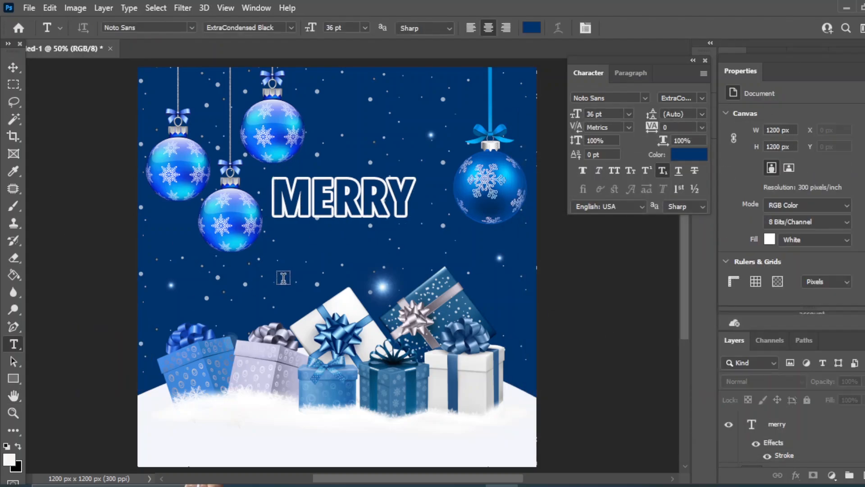
click(283, 277)
key(BackSpace)
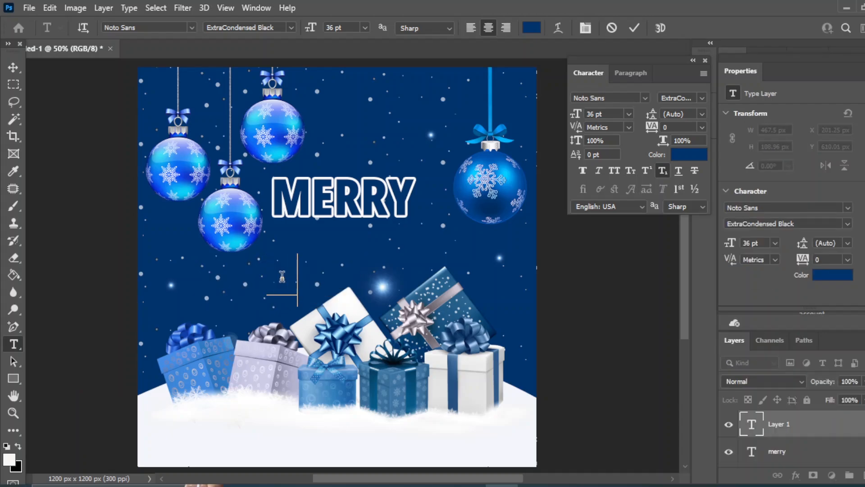
text(christmas)
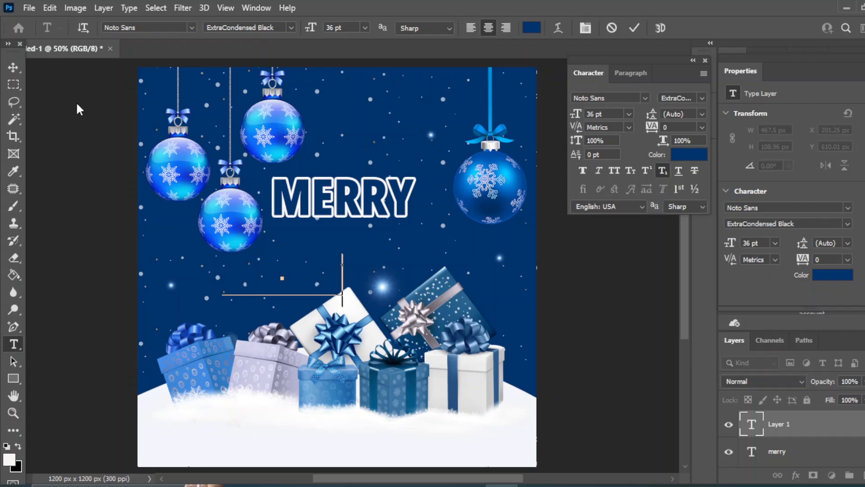
click(14, 67)
Step: Recolor the Christmas text to near-white fafbfd and place it directly beneath MERRY
click(690, 158)
click(535, 259)
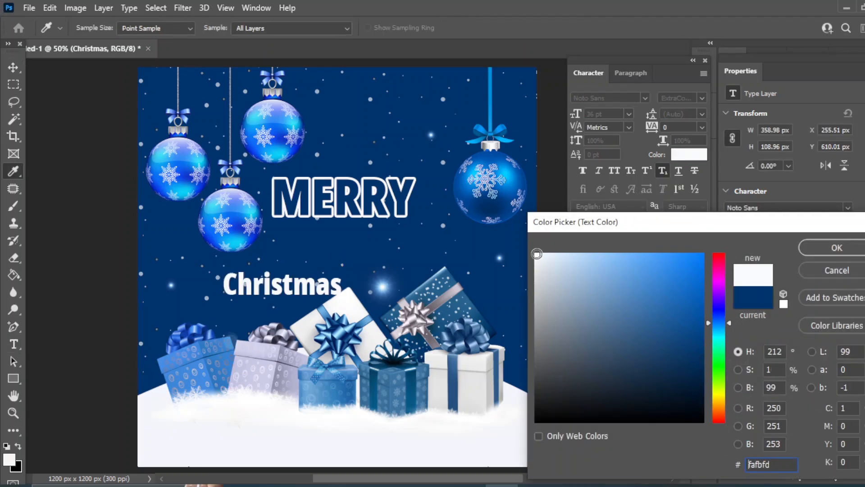
key(Return)
drag(280, 287, 346, 234)
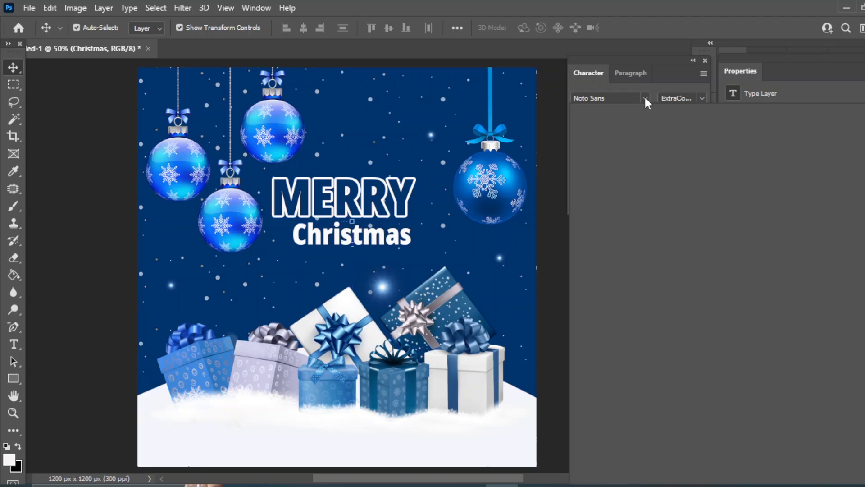
Step: Set the Christmas text to the Abecedary Regular font
click(645, 98)
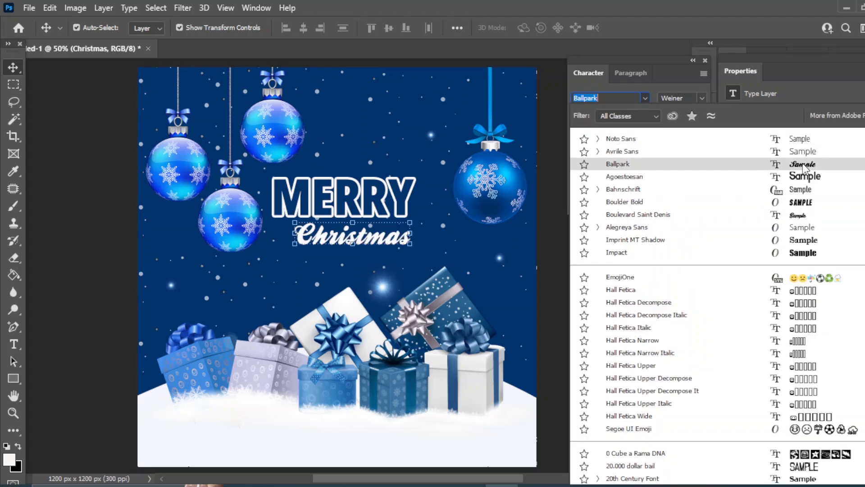
scroll(774, 381, down, 7)
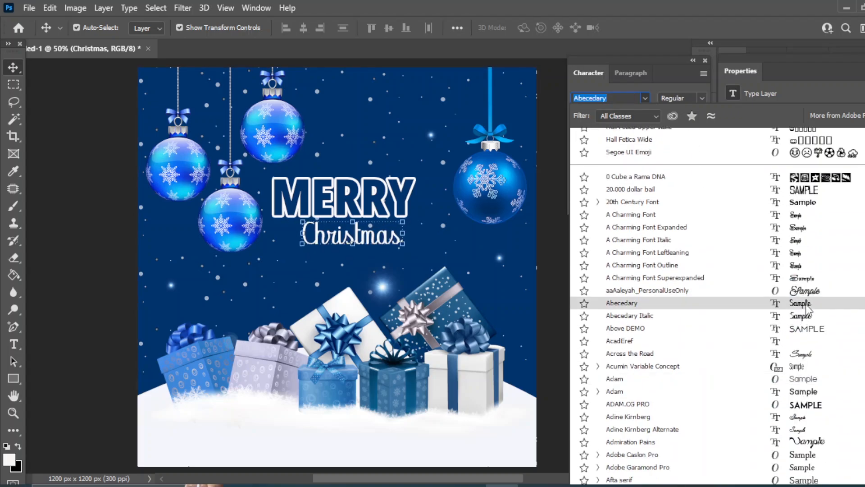
click(804, 305)
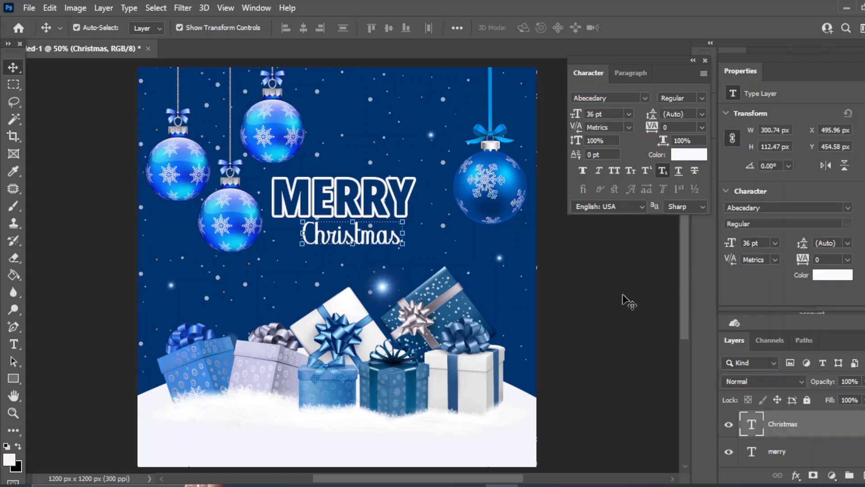
Step: Align the right edges of the MERRY and Christmas texts
shift+click(781, 451)
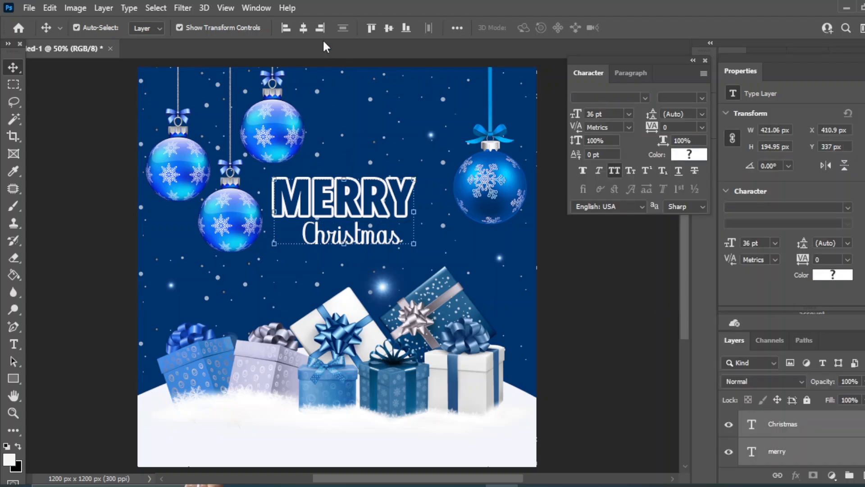
click(323, 27)
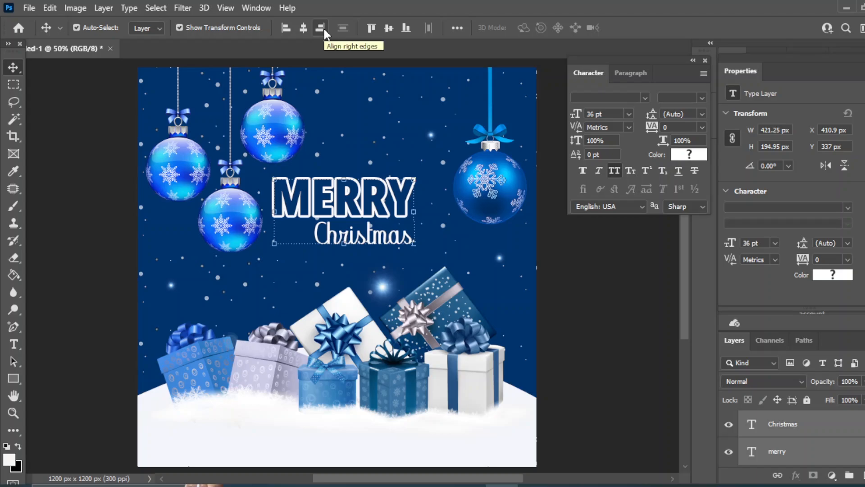
click(618, 305)
Step: Lower the Christmas text slightly and move MERRY down to about Y 356 px, just above it
click(367, 239)
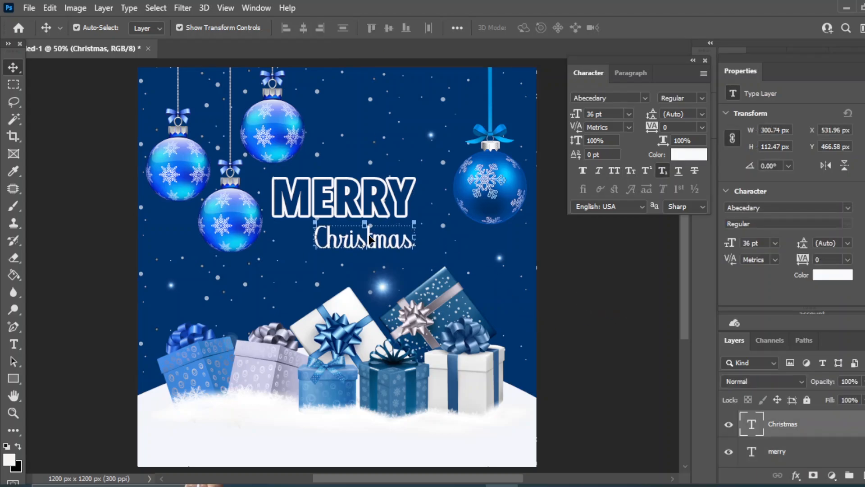
drag(368, 239, 368, 251)
drag(343, 197, 342, 211)
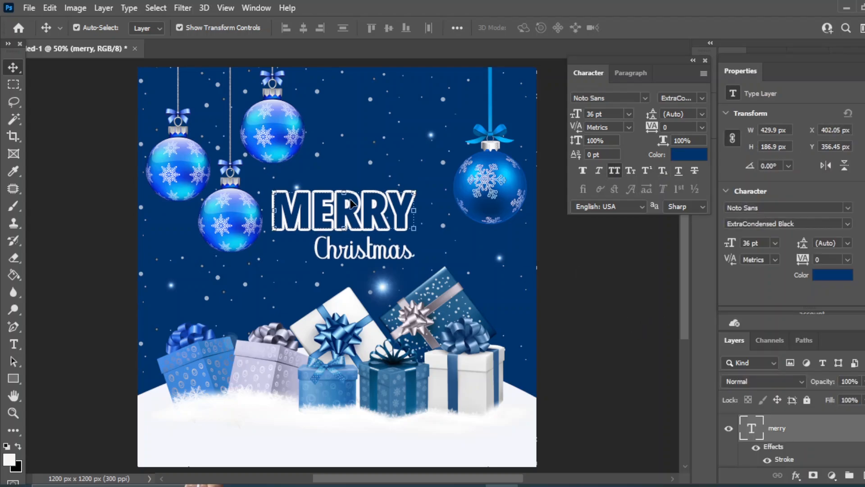
Step: Duplicate the large glowing light above the gift boxes and place the copy above the MERRY text
click(381, 287)
click(638, 317)
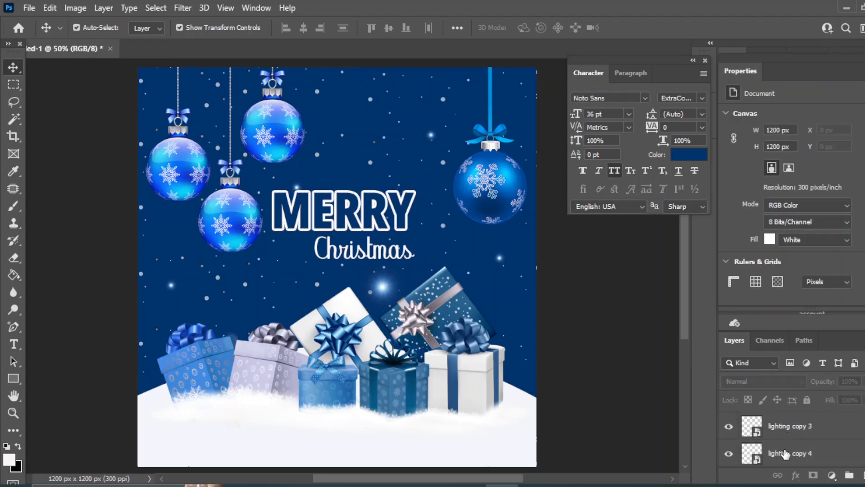
click(784, 453)
drag(825, 453, 863, 475)
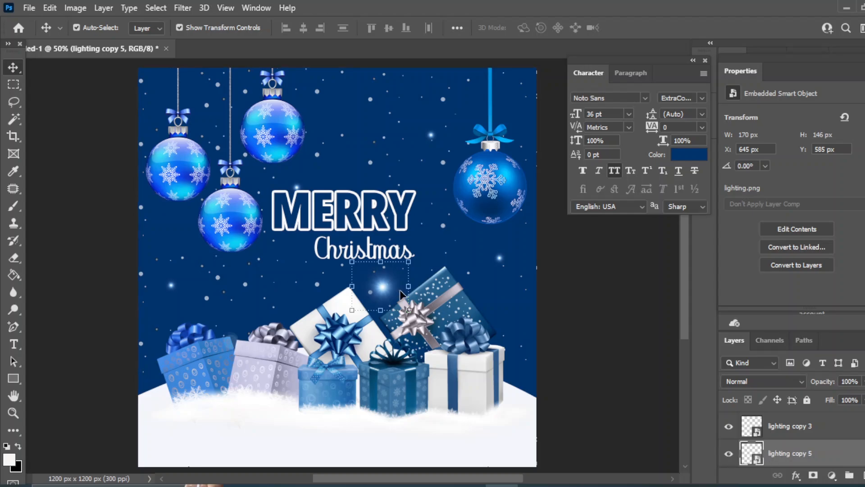
drag(401, 294, 354, 168)
click(618, 318)
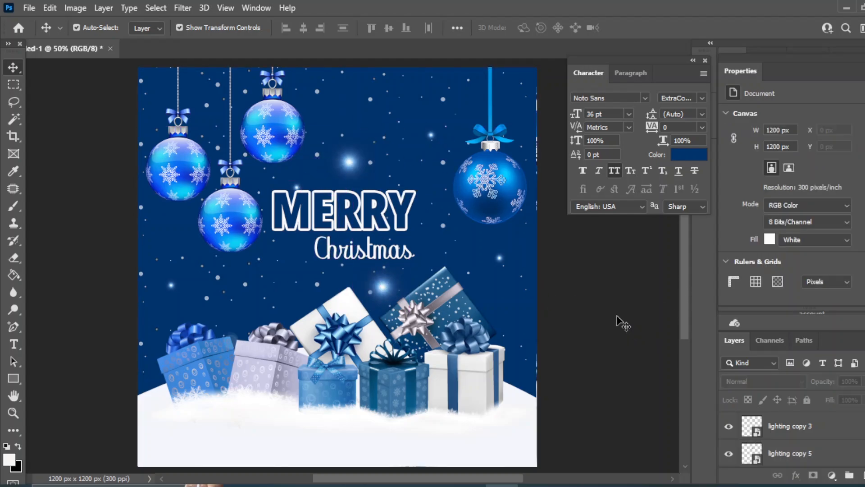